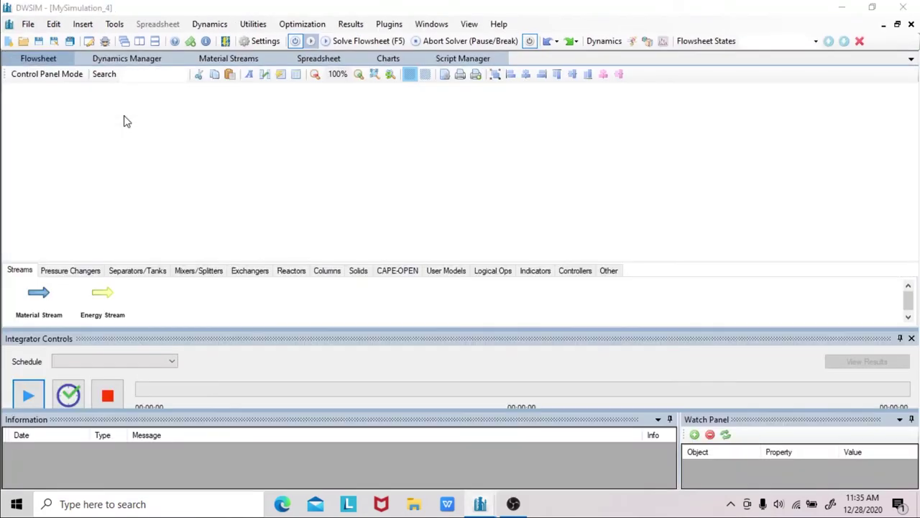
# Add carbon dioxide, hydrogen, Helium-4, methanol and water to the simulation's compounds
pyautogui.click(685, 427)
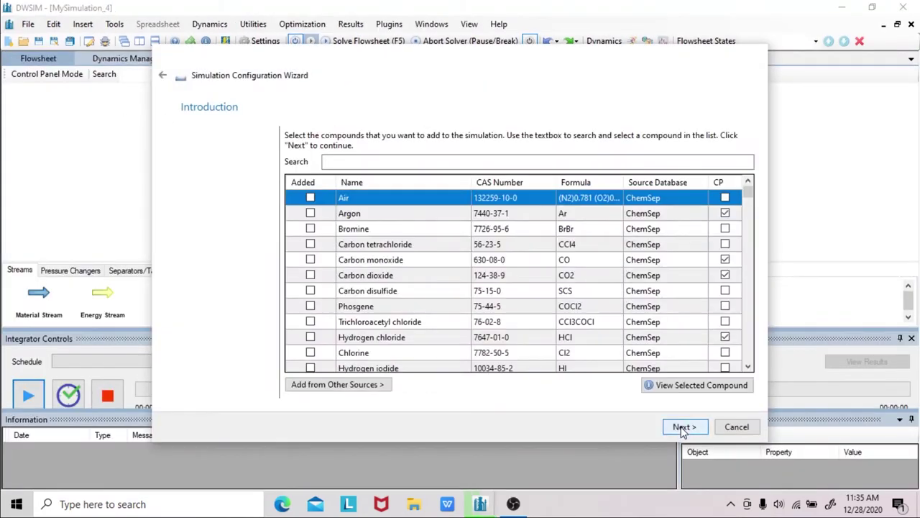
pyautogui.click(444, 165)
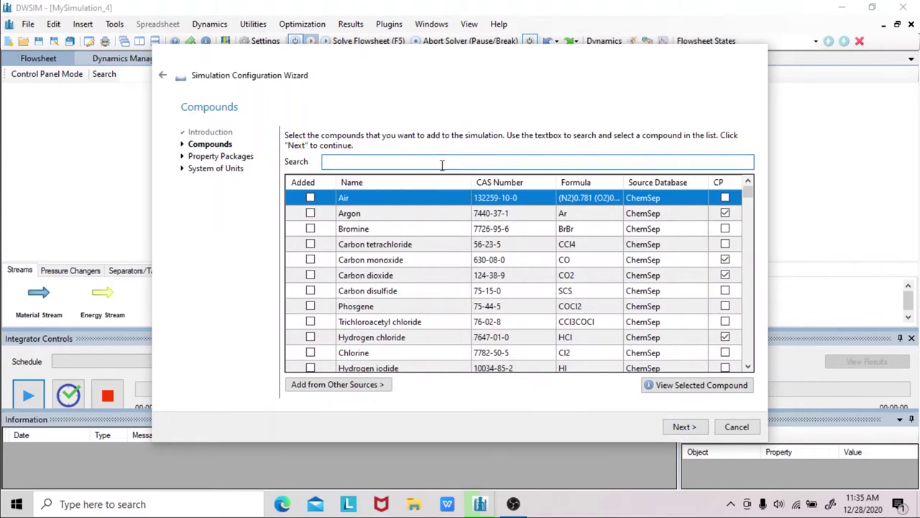
pyautogui.write('Carbon Dioxide')
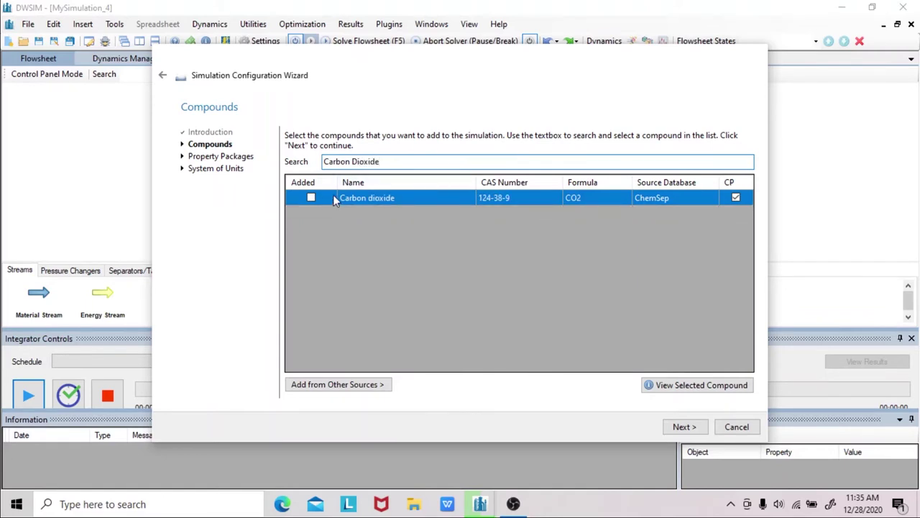
pyautogui.click(310, 198)
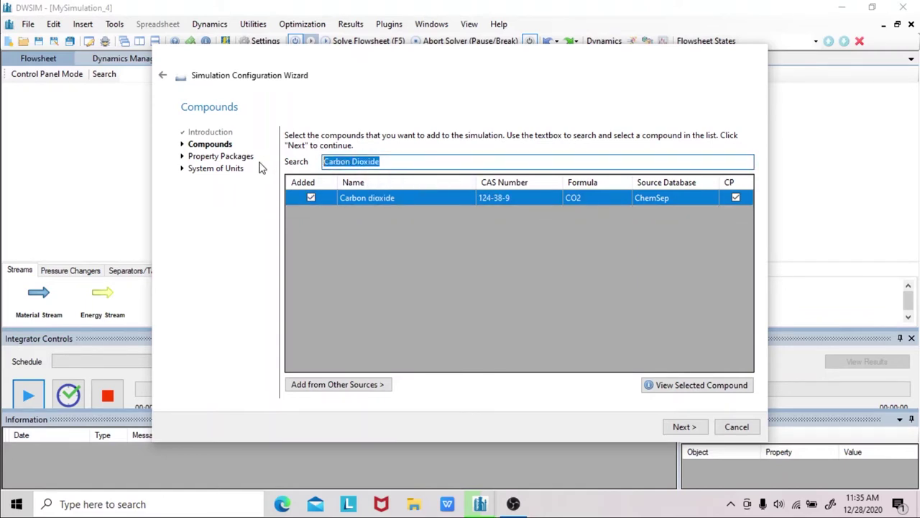
pyautogui.write('Hydrogen')
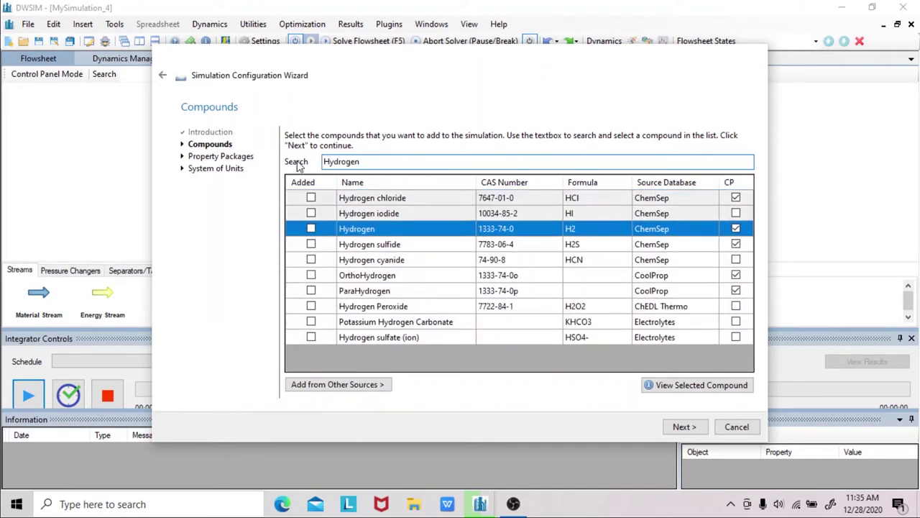
pyautogui.click(311, 228)
pyautogui.click(368, 161)
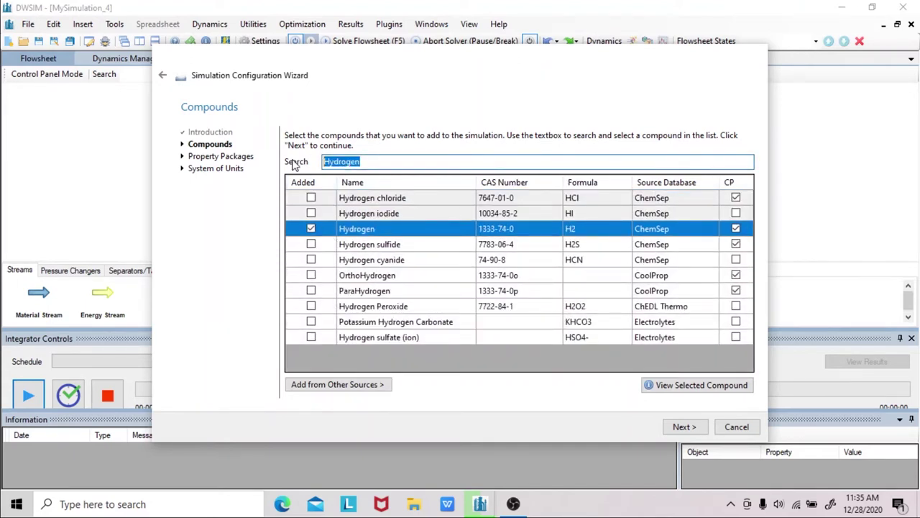
pyautogui.write('Helium')
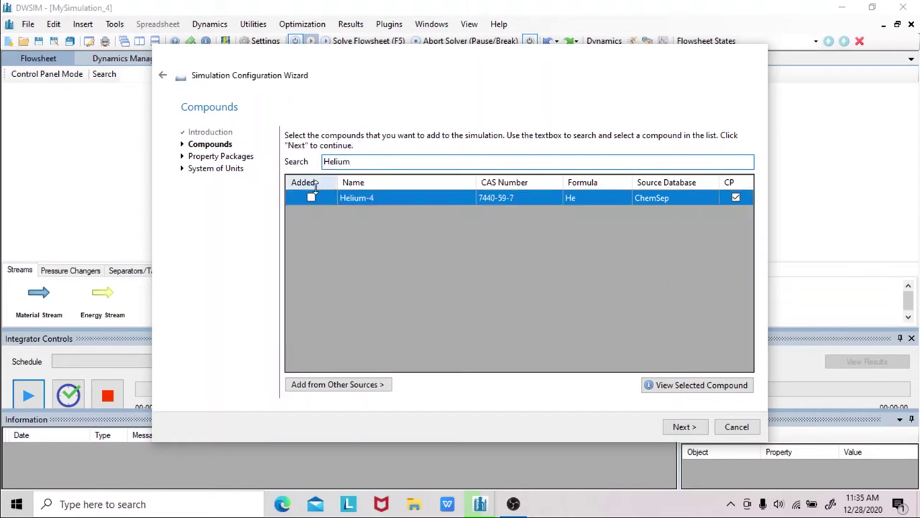
pyautogui.click(312, 198)
pyautogui.click(366, 161)
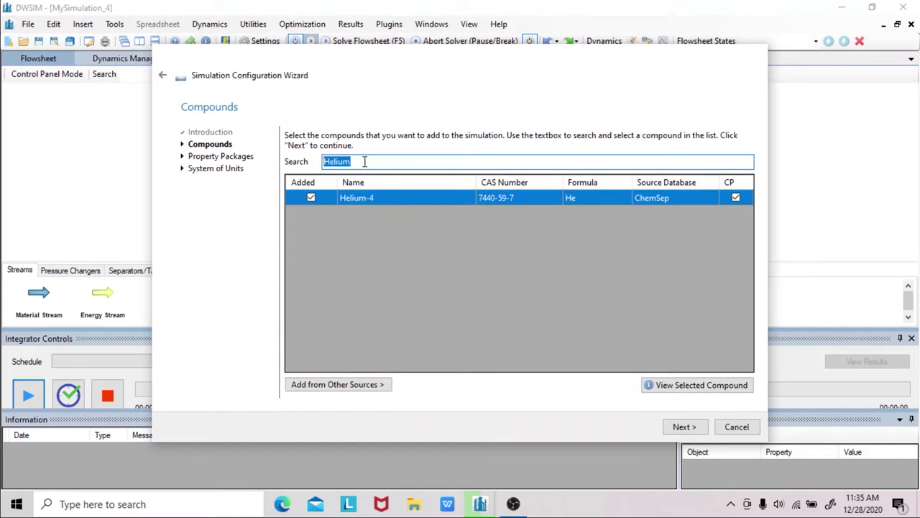
pyautogui.write('Me')
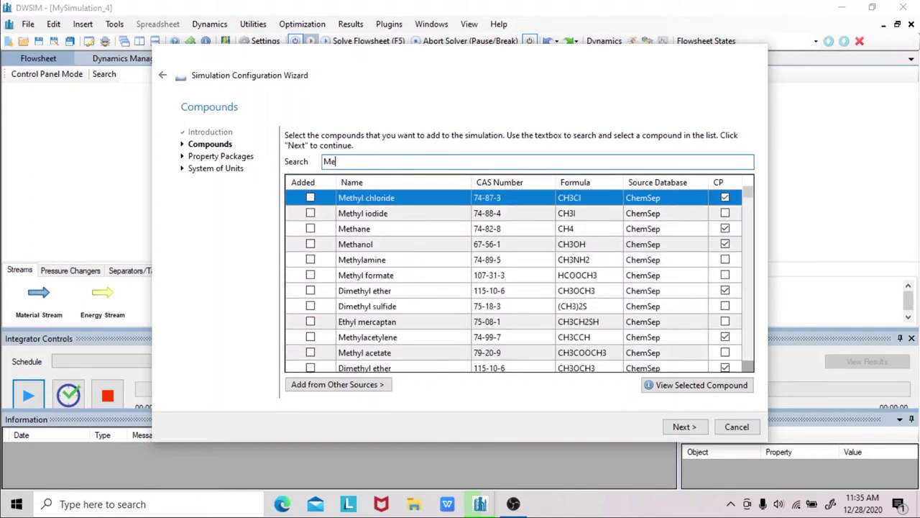
pyautogui.write('thanol')
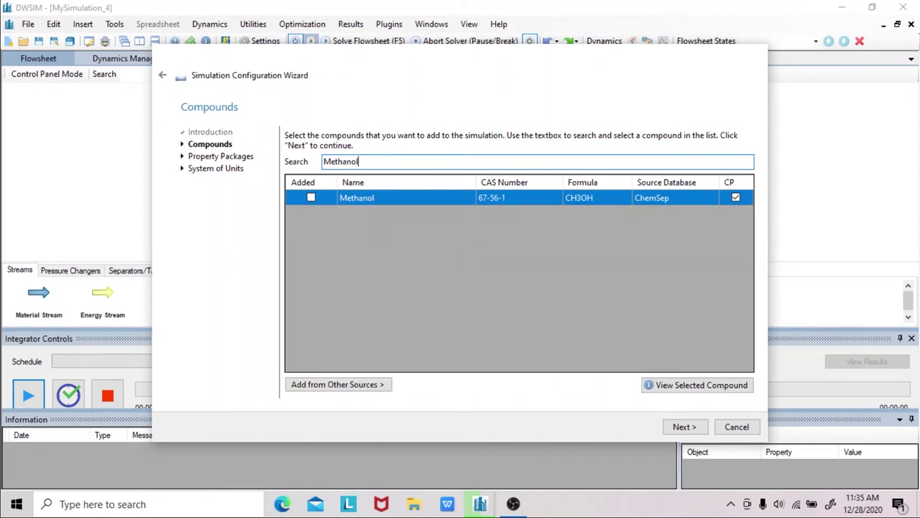
pyautogui.click(311, 197)
pyautogui.write('Water')
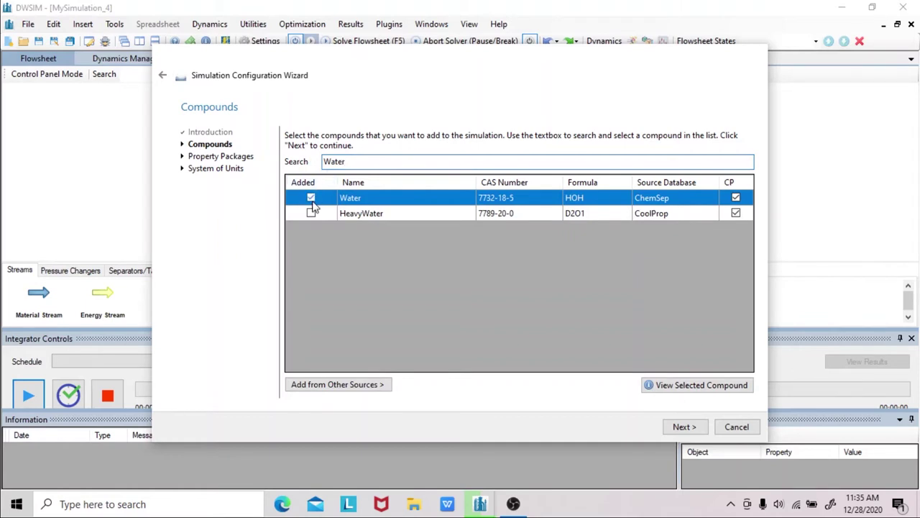
# Choose Peng-Robinson as the property package and FINAL PROJECT UNITS as the unit system
pyautogui.click(680, 426)
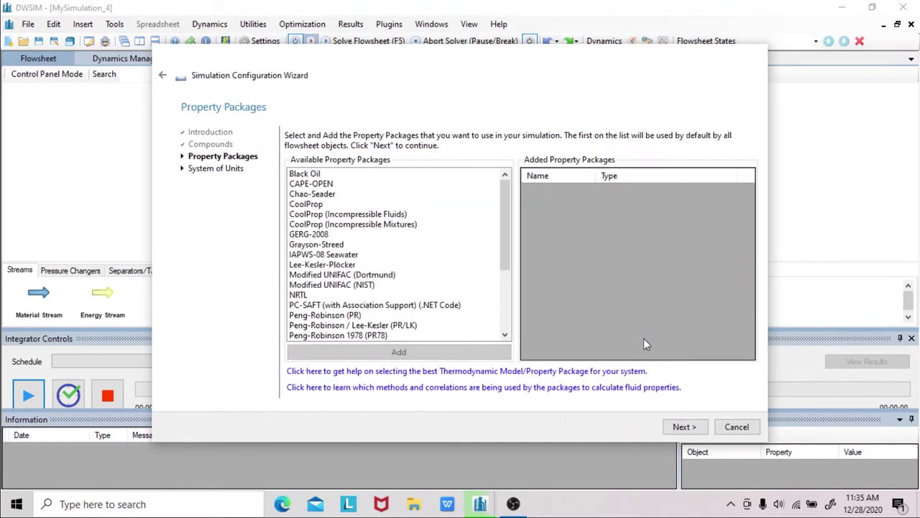
pyautogui.doubleClick(339, 317)
pyautogui.click(690, 429)
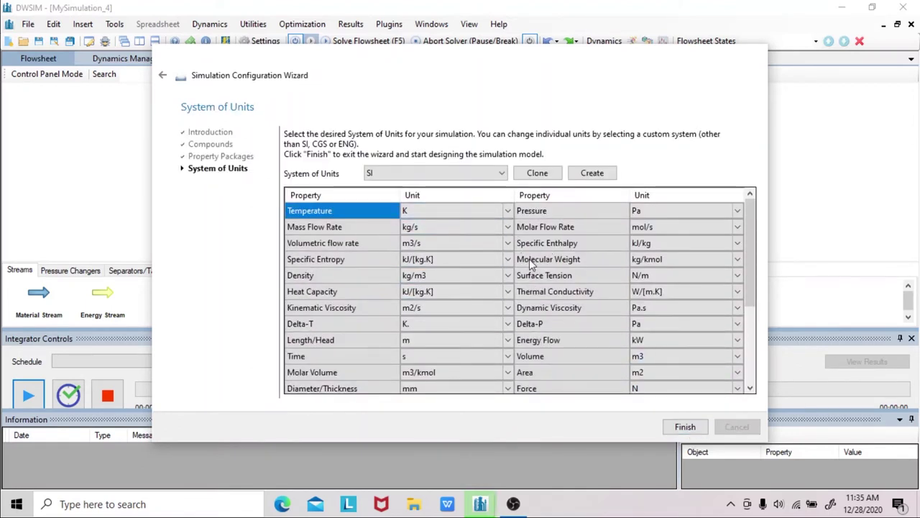
pyautogui.click(501, 173)
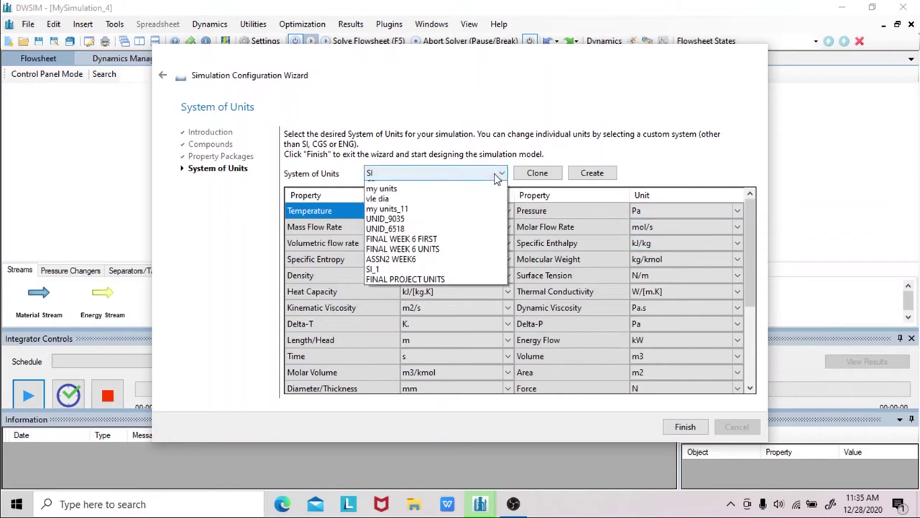
pyautogui.click(428, 359)
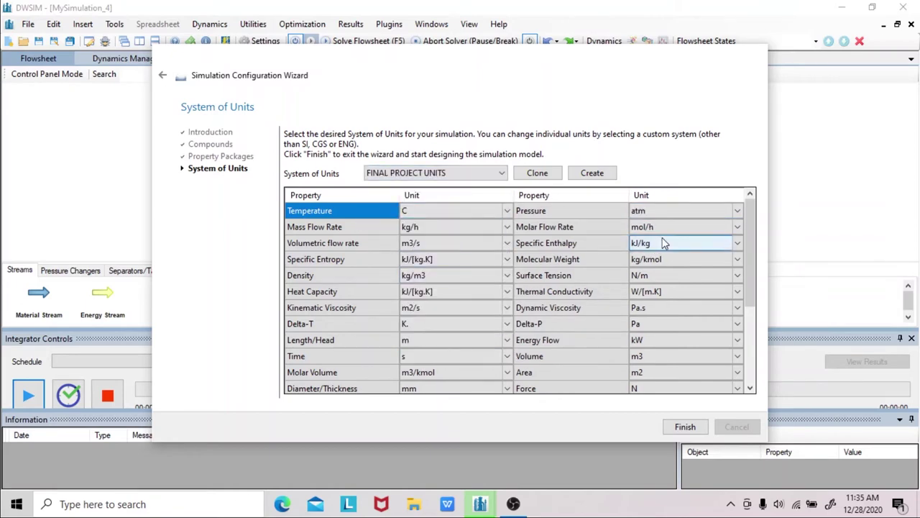
pyautogui.click(687, 430)
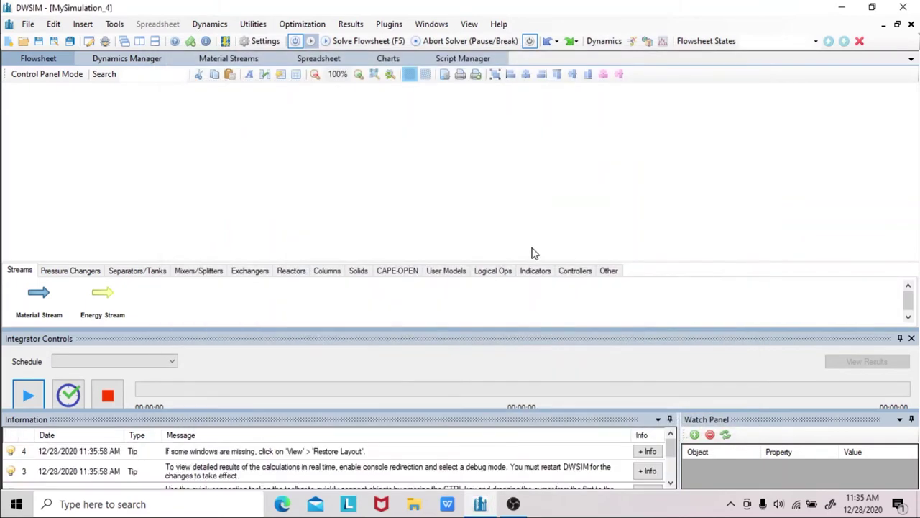
# Turn off automatic calculation and start a new conversion reaction in the simulation settings
pyautogui.click(296, 42)
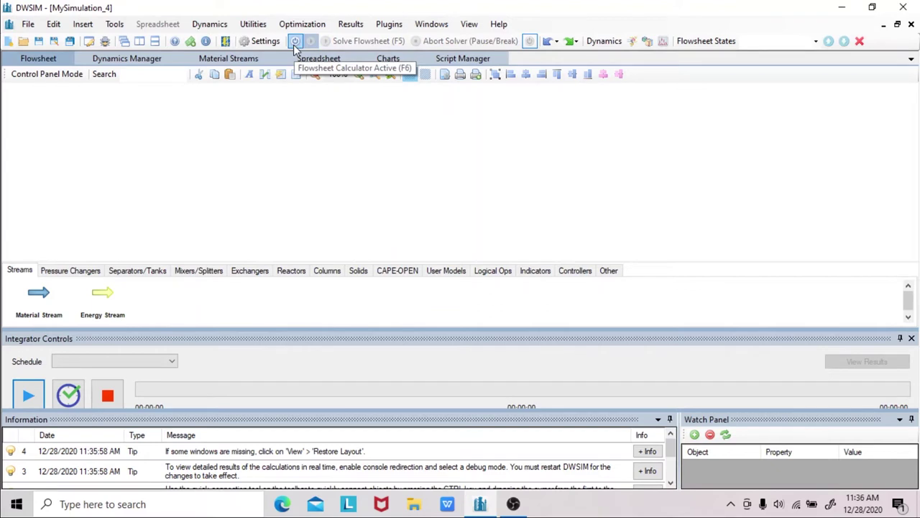
pyautogui.click(257, 43)
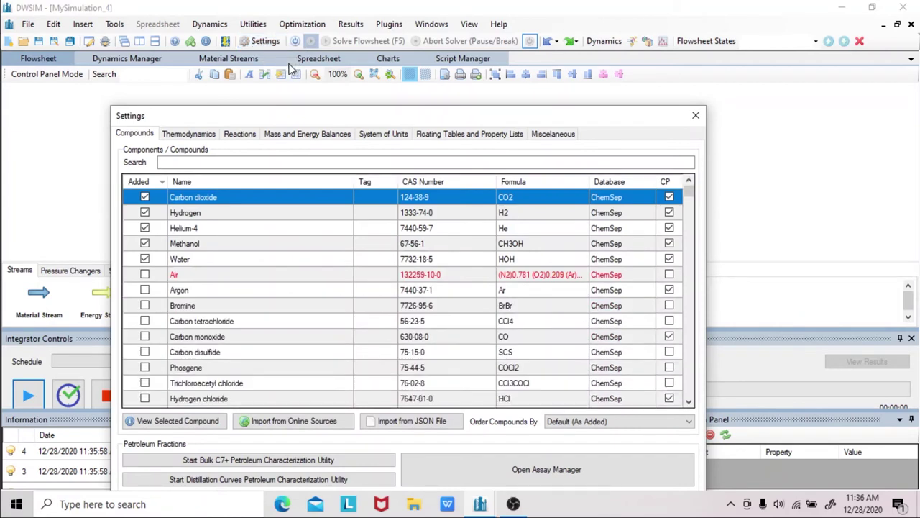
pyautogui.click(243, 136)
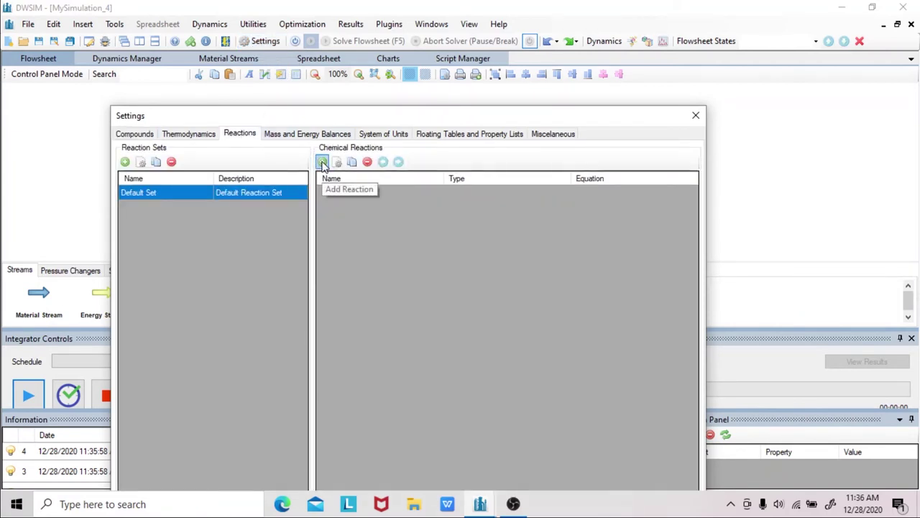
pyautogui.click(322, 163)
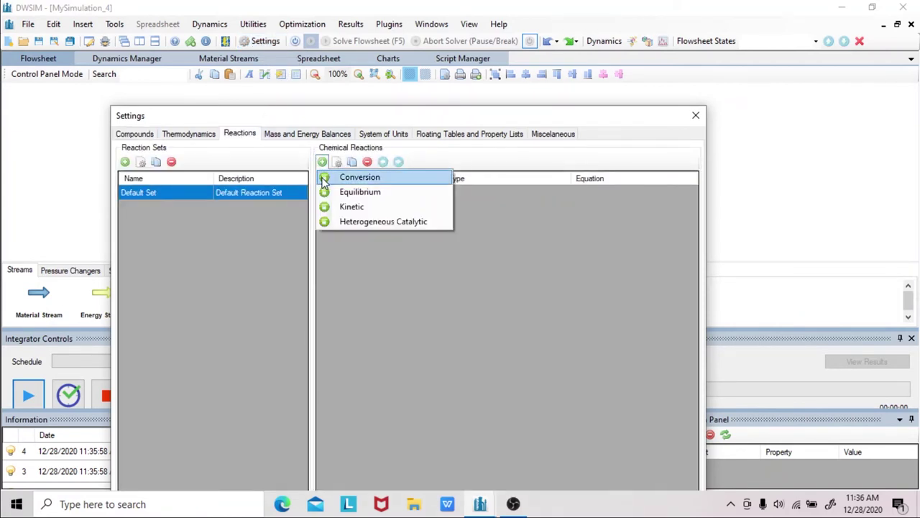
pyautogui.click(325, 179)
pyautogui.moveTo(346, 162); pyautogui.dragTo(371, 108)
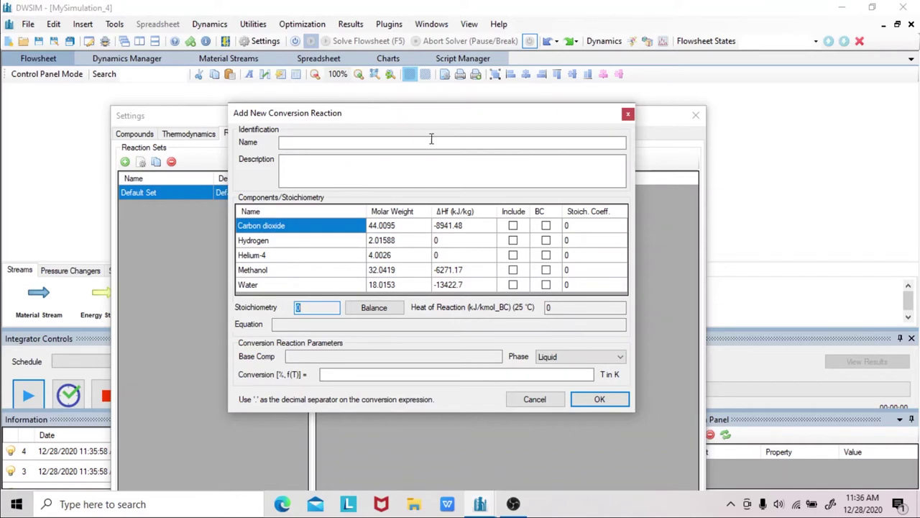
# Include CO2, H2, methanol and water in the reaction, with hydrogen as the base component
pyautogui.click(512, 225)
pyautogui.click(513, 240)
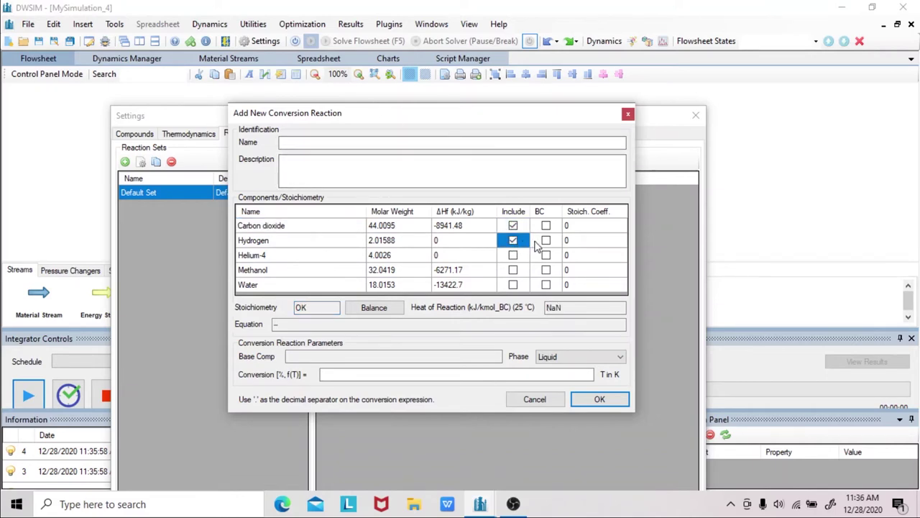
pyautogui.click(546, 240)
pyautogui.click(514, 271)
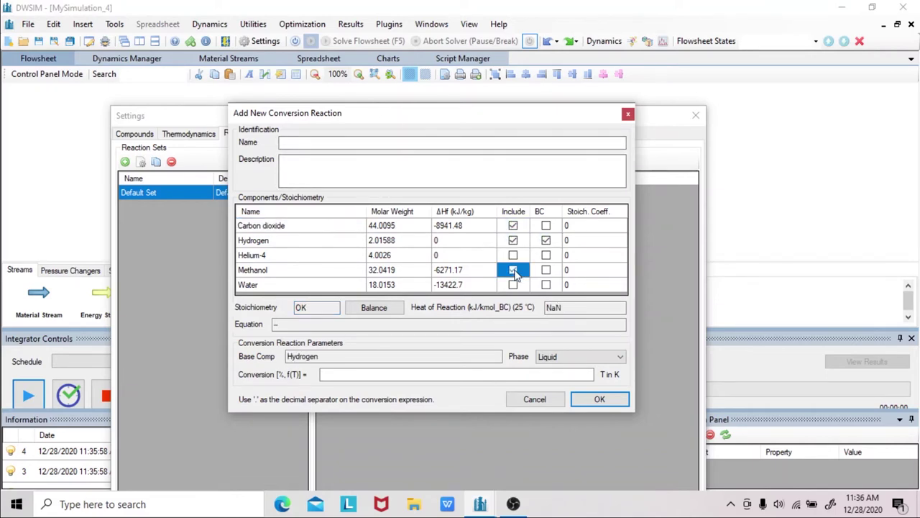
pyautogui.click(513, 285)
# Set stoichiometric coefficients of -1 for CO2, -3 for H2, 1 for methanol and 1 for water
pyautogui.click(581, 226)
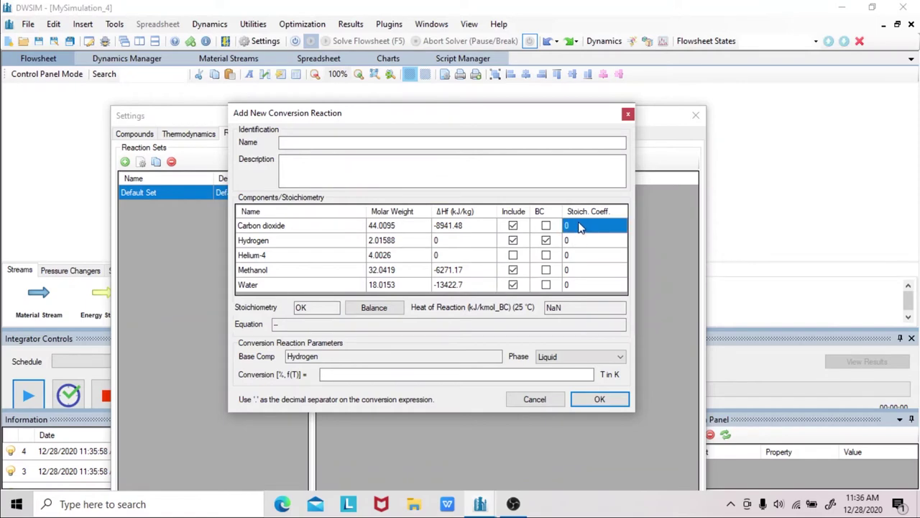
pyautogui.write('-1')
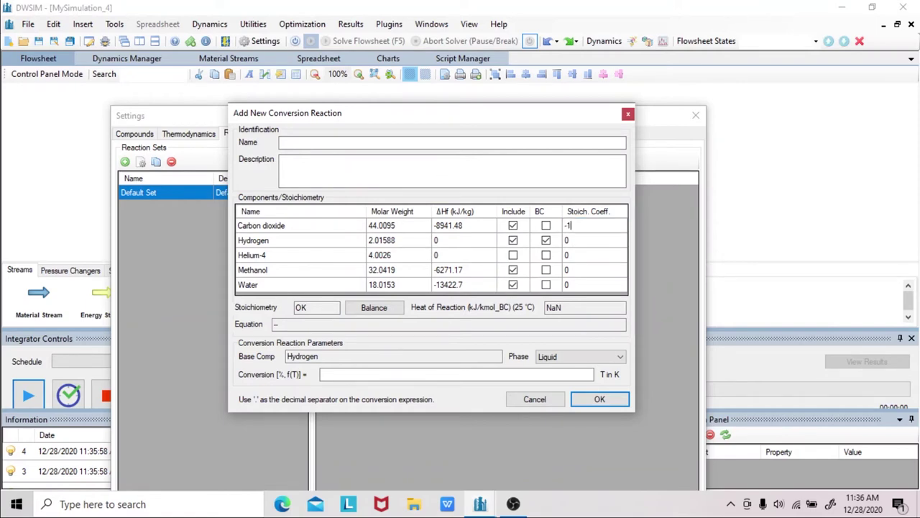
pyautogui.press('Return')
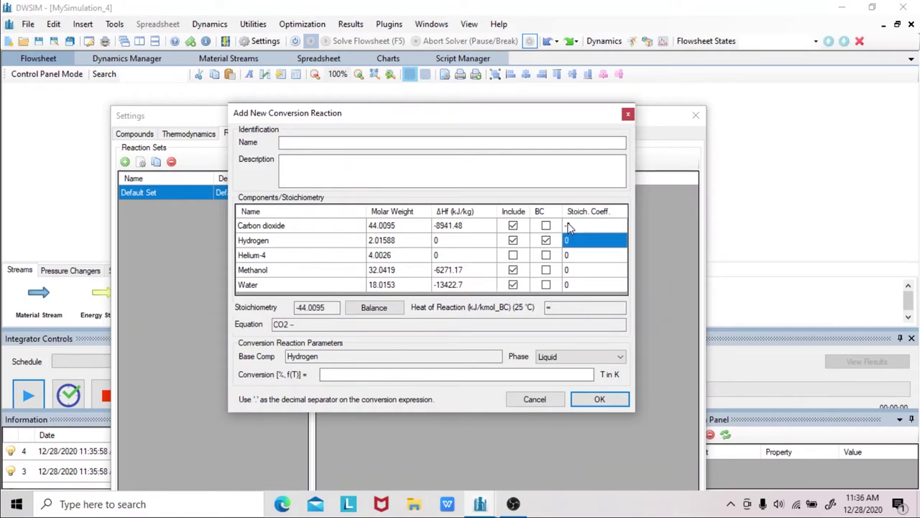
pyautogui.write('-3')
pyautogui.press('Return')
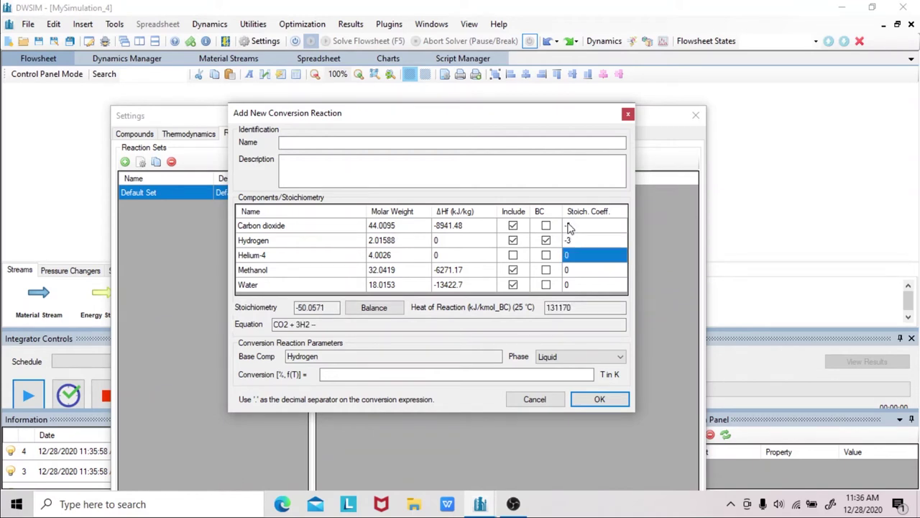
pyautogui.click(581, 271)
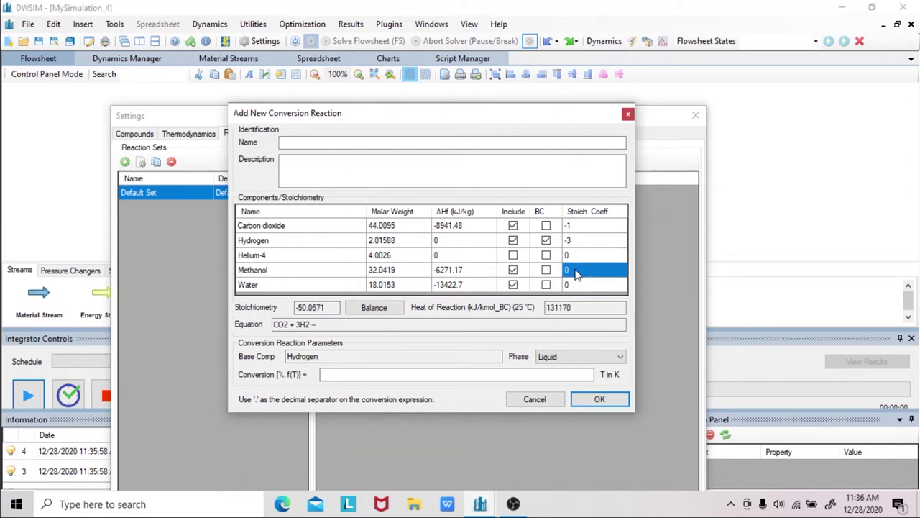
pyautogui.write('1')
pyautogui.press('Return')
pyautogui.write('1')
pyautogui.press('Return')
# Set the reaction phase to Mixture with 60% conversion, save it and review its equation
pyautogui.click(575, 357)
pyautogui.click(549, 387)
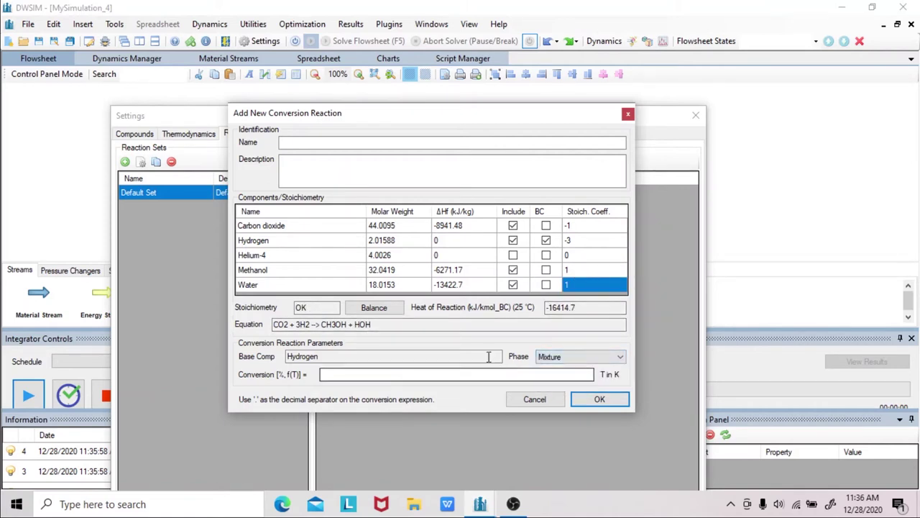
pyautogui.click(371, 375)
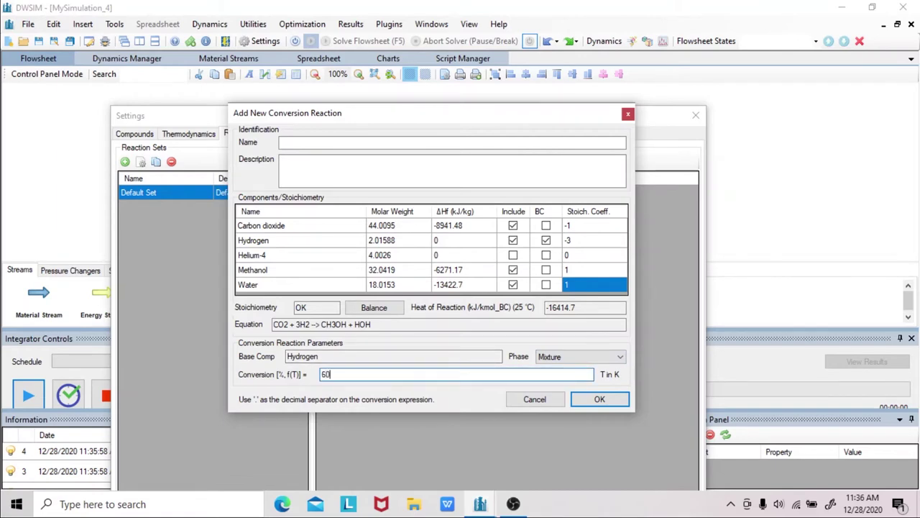
pyautogui.click(602, 401)
pyautogui.doubleClick(599, 192)
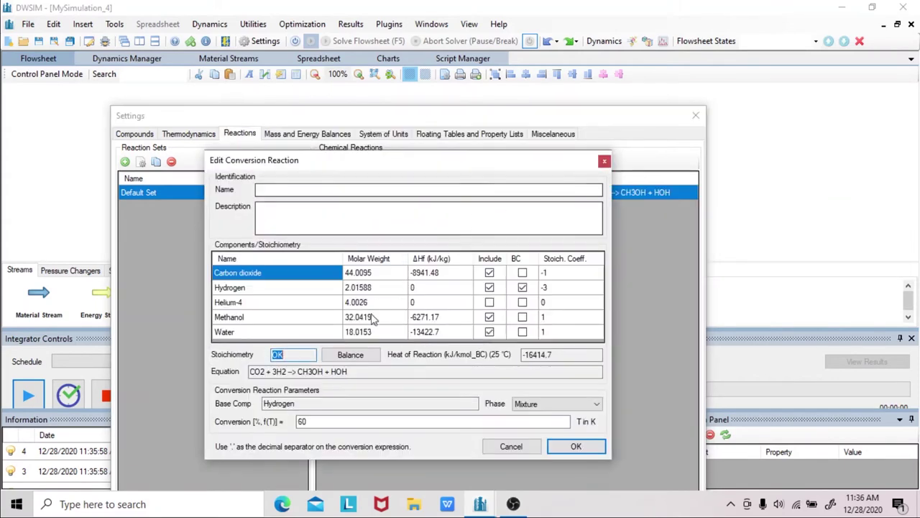
pyautogui.moveTo(351, 371); pyautogui.dragTo(243, 368)
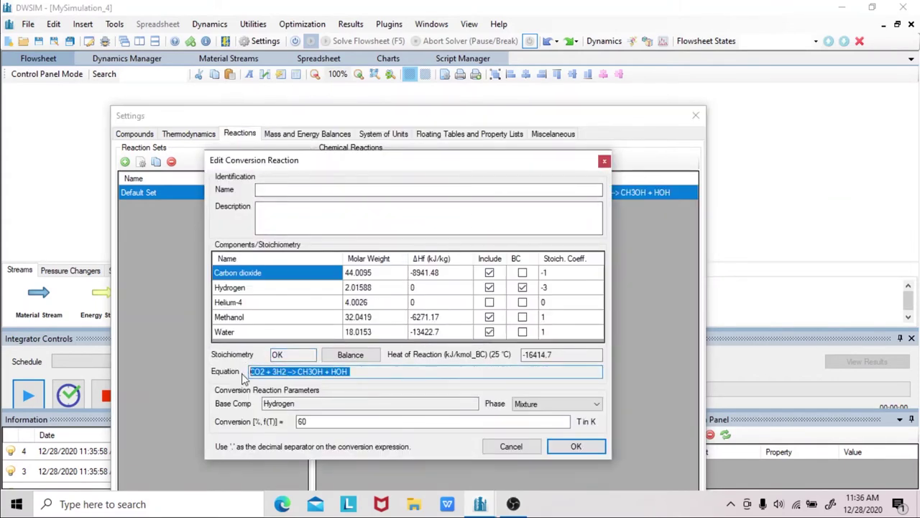
pyautogui.click(576, 446)
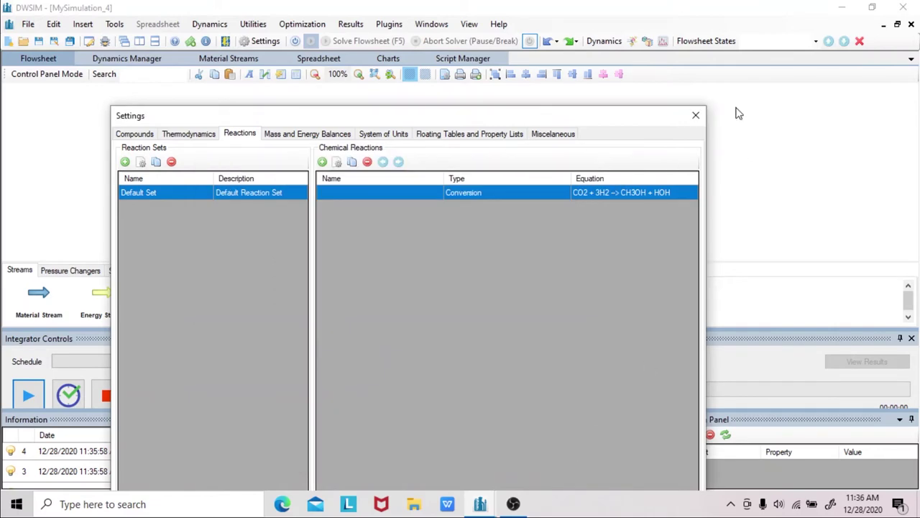
# Place a stream mixer on the flowsheet and name it MIXER
pyautogui.click(696, 116)
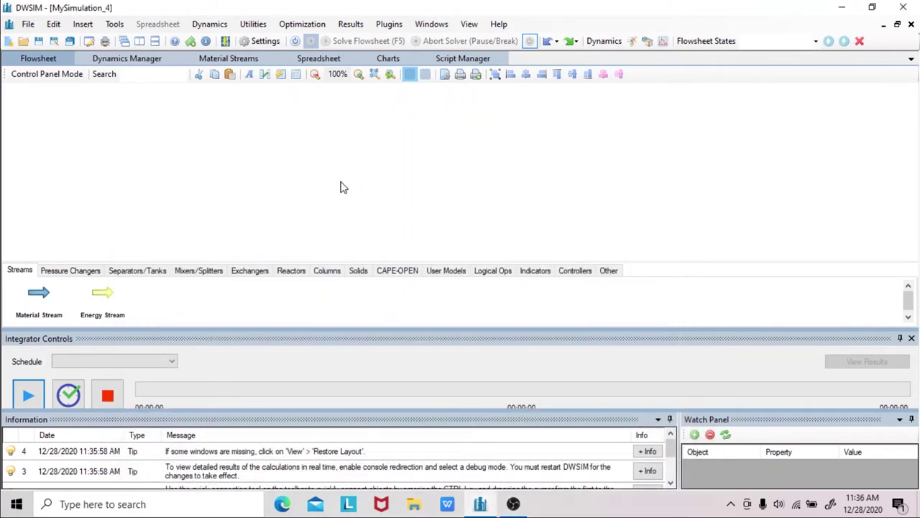
pyautogui.click(199, 270)
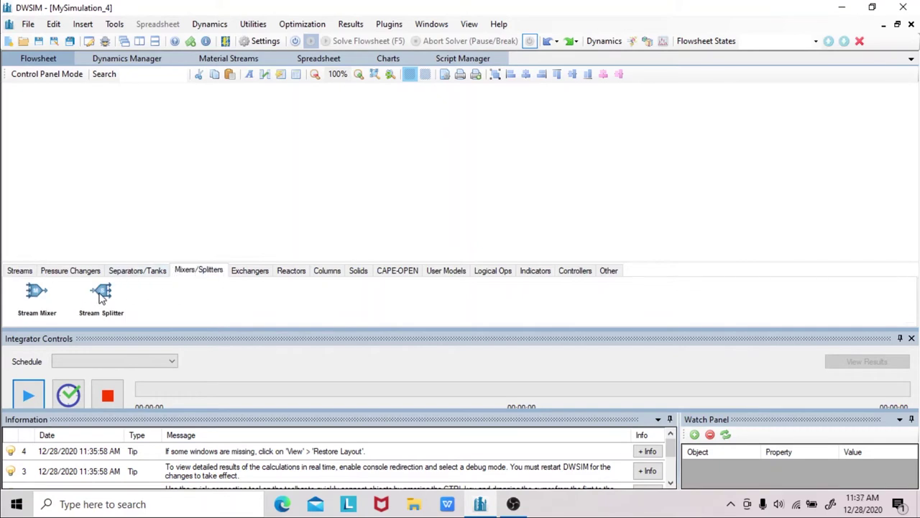
pyautogui.moveTo(37, 291); pyautogui.dragTo(249, 200)
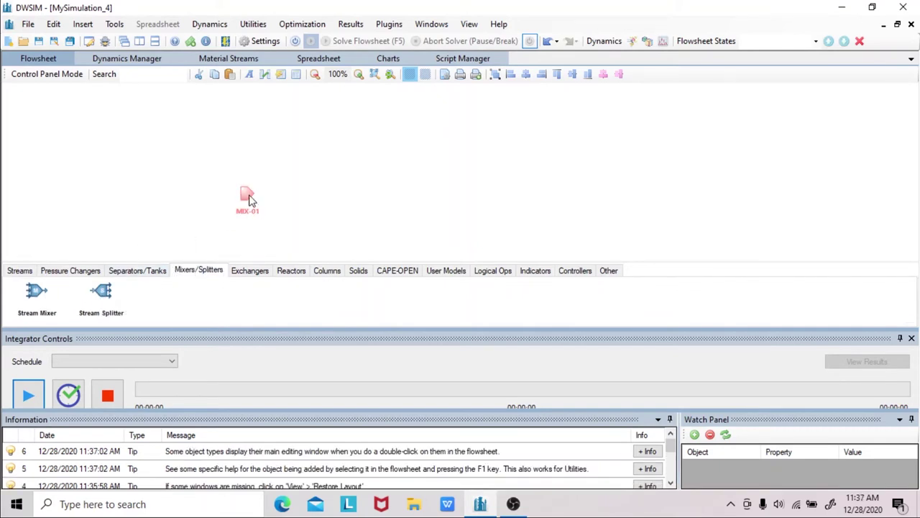
pyautogui.doubleClick(249, 198)
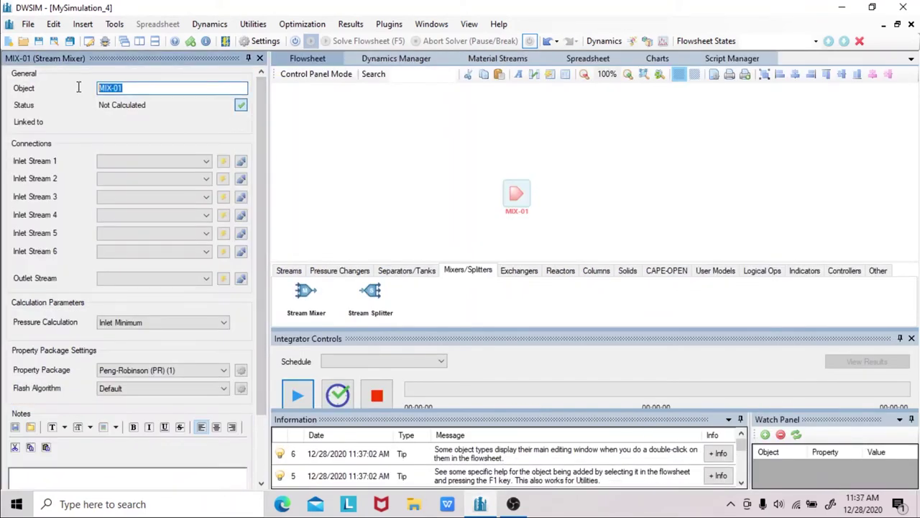
pyautogui.write('MIXER')
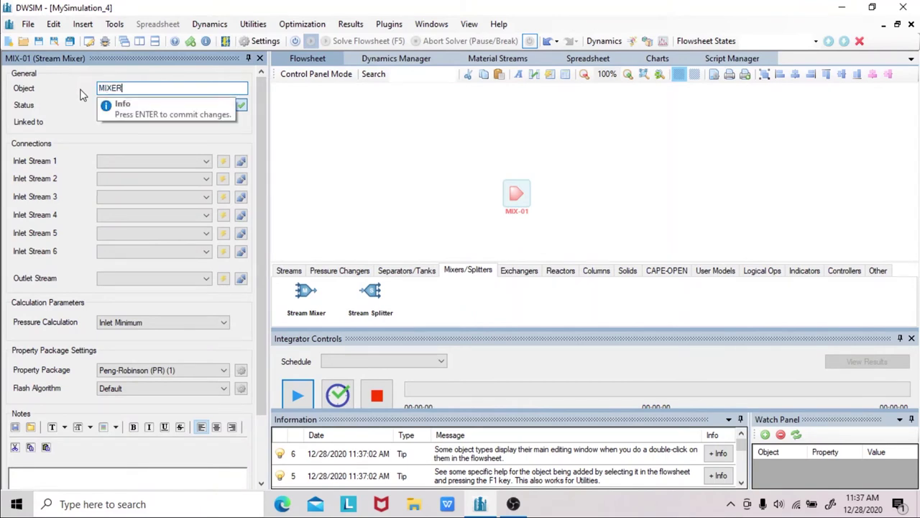
pyautogui.press('Return')
# Create the mixer's two inlet streams and name the left one Feed
pyautogui.click(223, 162)
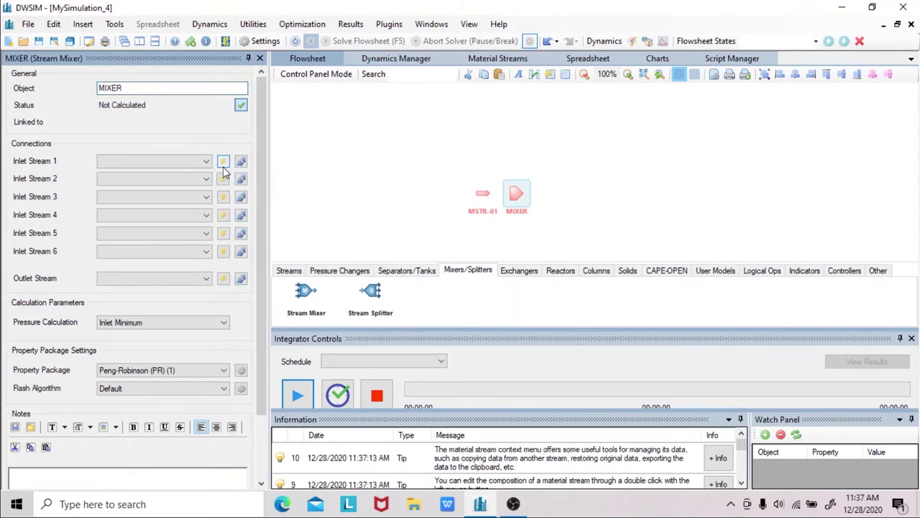
pyautogui.click(223, 178)
pyautogui.click(482, 200)
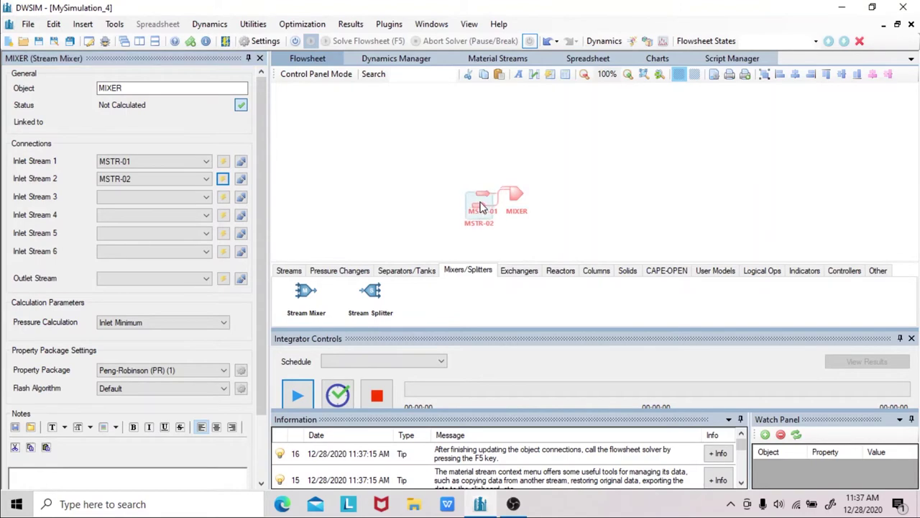
pyautogui.moveTo(481, 200); pyautogui.dragTo(495, 154)
pyautogui.moveTo(479, 204); pyautogui.dragTo(473, 196)
pyautogui.moveTo(131, 105); pyautogui.dragTo(79, 106)
pyautogui.write('Feed')
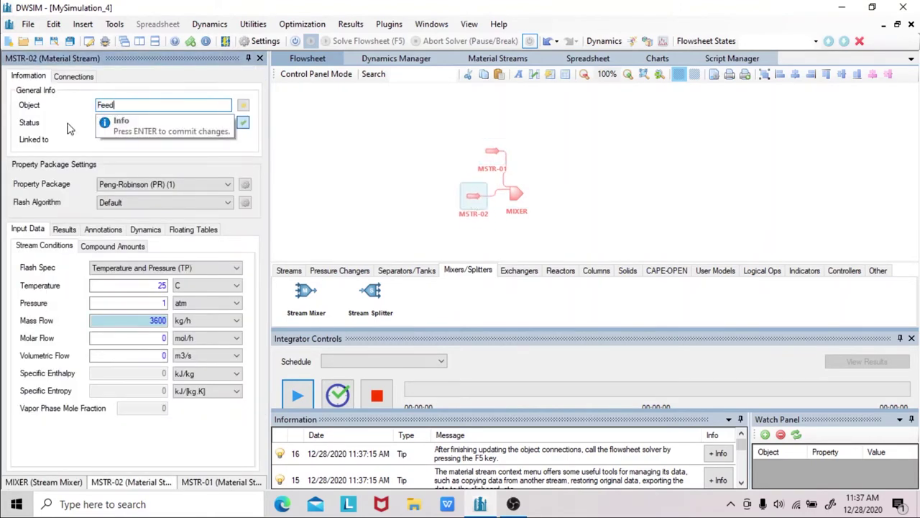
pyautogui.press('Return')
# Rotate the upper inlet stream to point down into the mixer and rename it R2
pyautogui.rightClick(494, 154)
pyautogui.moveTo(553, 262)
pyautogui.click(687, 262)
pyautogui.moveTo(515, 330); pyautogui.dragTo(515, 398)
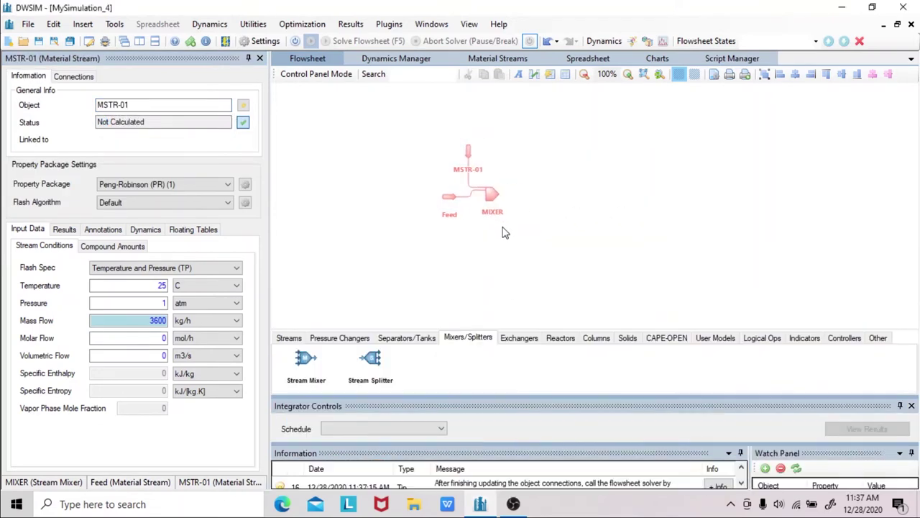
pyautogui.scroll(3, 503, 230)
pyautogui.moveTo(136, 105); pyautogui.dragTo(75, 108)
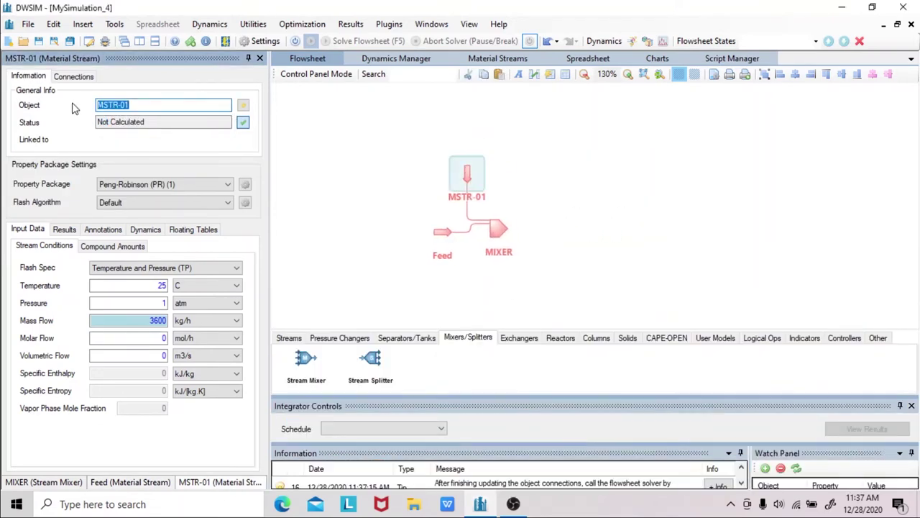
pyautogui.write('R2')
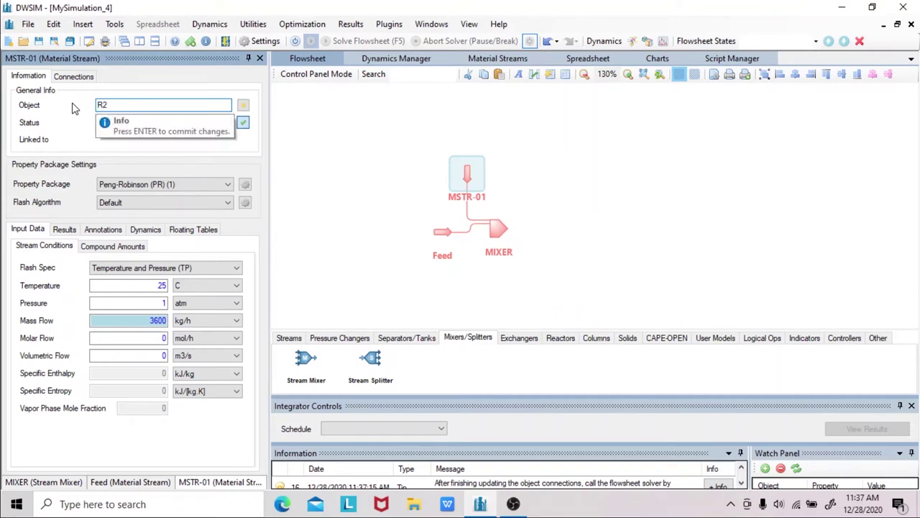
pyautogui.press('Return')
# Create the mixer's outlet stream and name it Gross Feed
pyautogui.scroll(3, 544, 179)
pyautogui.click(471, 245)
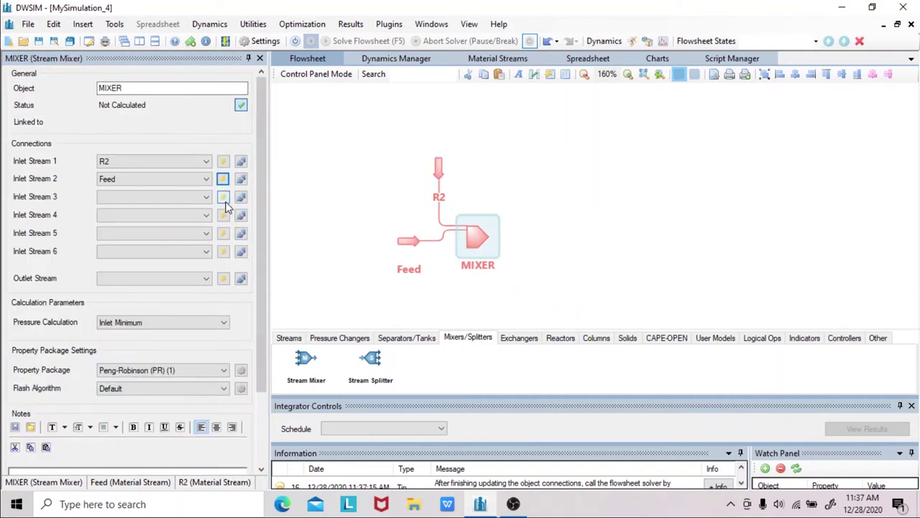
pyautogui.click(224, 279)
pyautogui.click(533, 246)
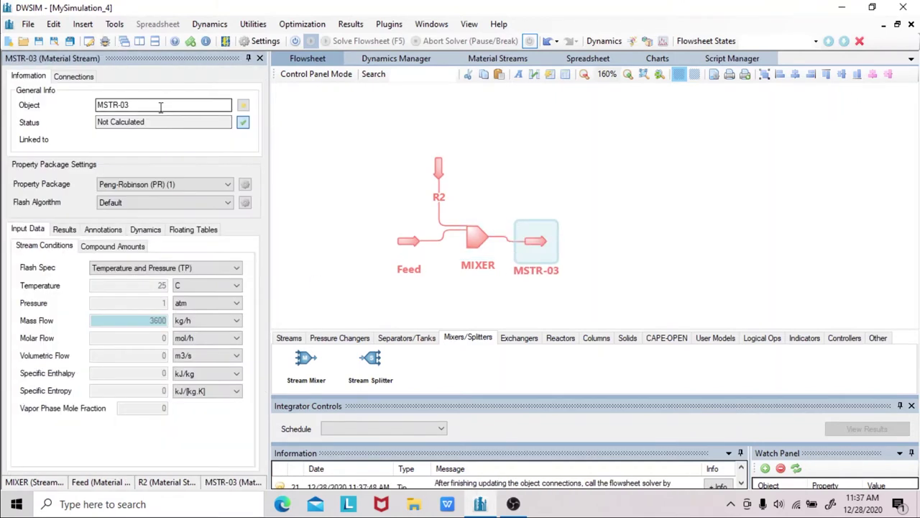
pyautogui.moveTo(123, 105); pyautogui.dragTo(77, 105)
pyautogui.write('Gross Feed')
pyautogui.press('Return')
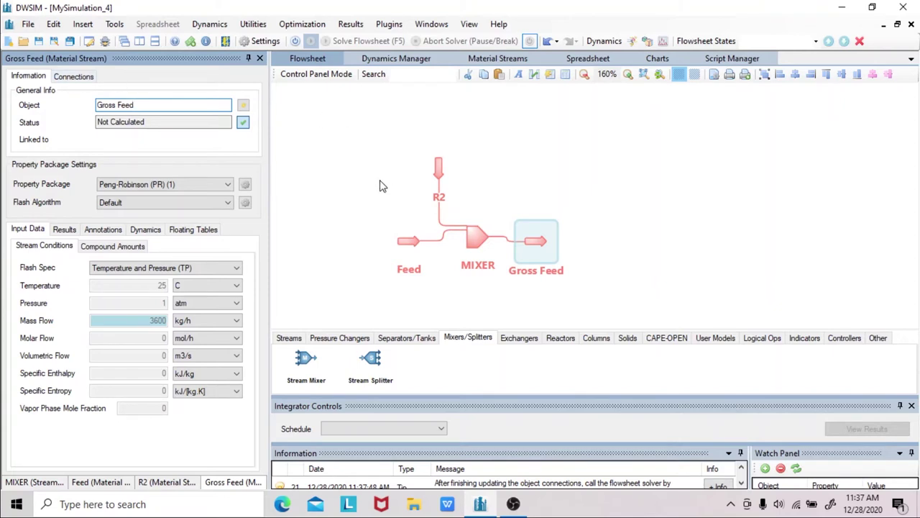
pyautogui.click(553, 339)
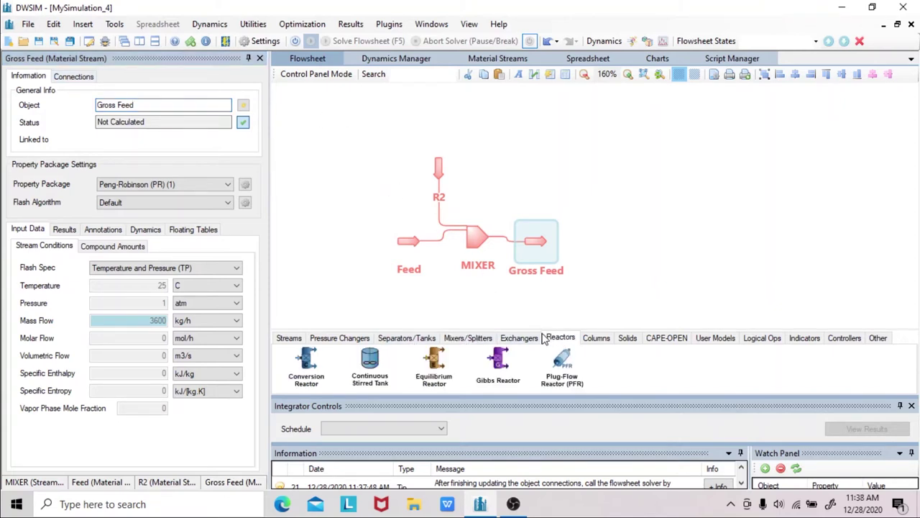
# Place a conversion reactor named REACTOR fed by Gross Feed, with two outlets and an energy stream
pyautogui.moveTo(308, 366); pyautogui.dragTo(606, 248)
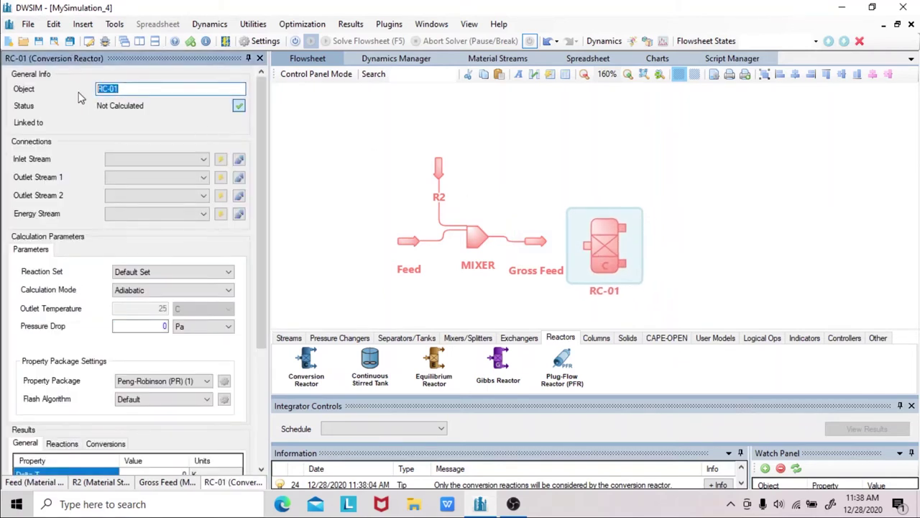
pyautogui.write('REACTOR')
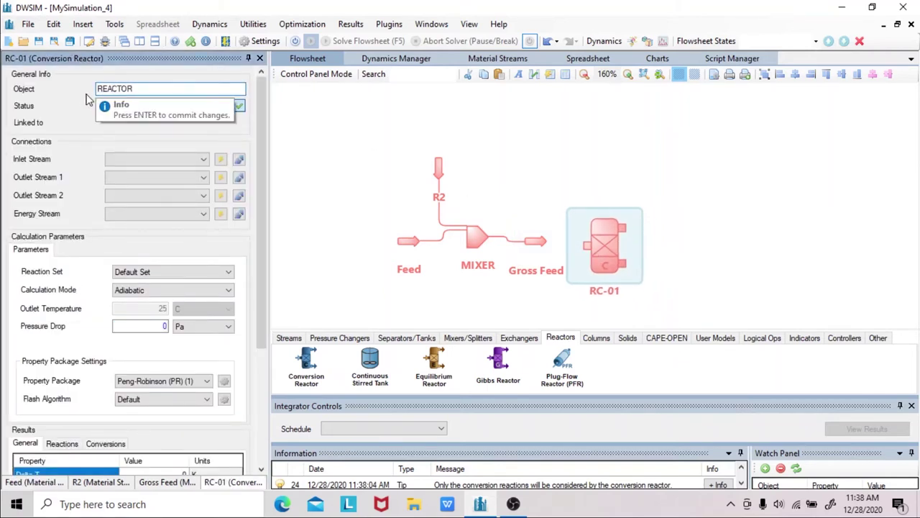
pyautogui.press('Return')
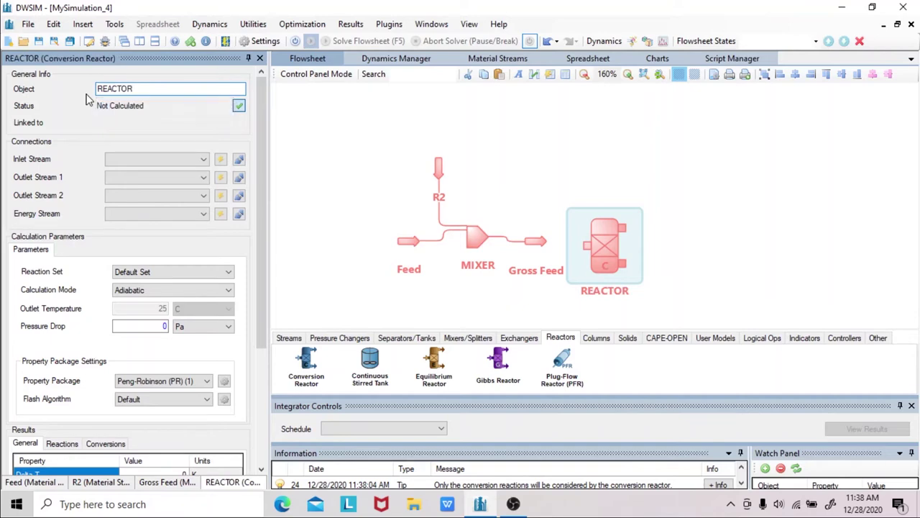
pyautogui.click(169, 161)
pyautogui.click(159, 189)
pyautogui.click(221, 178)
pyautogui.click(221, 196)
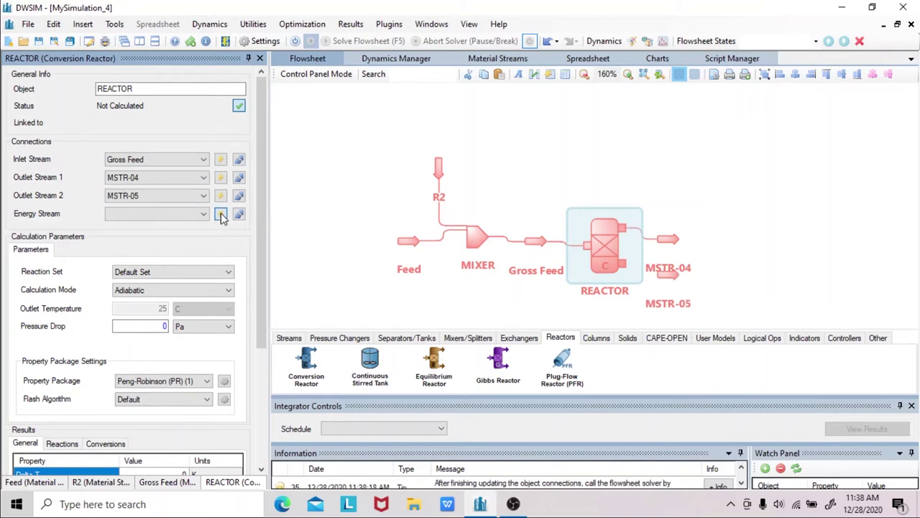
pyautogui.click(221, 214)
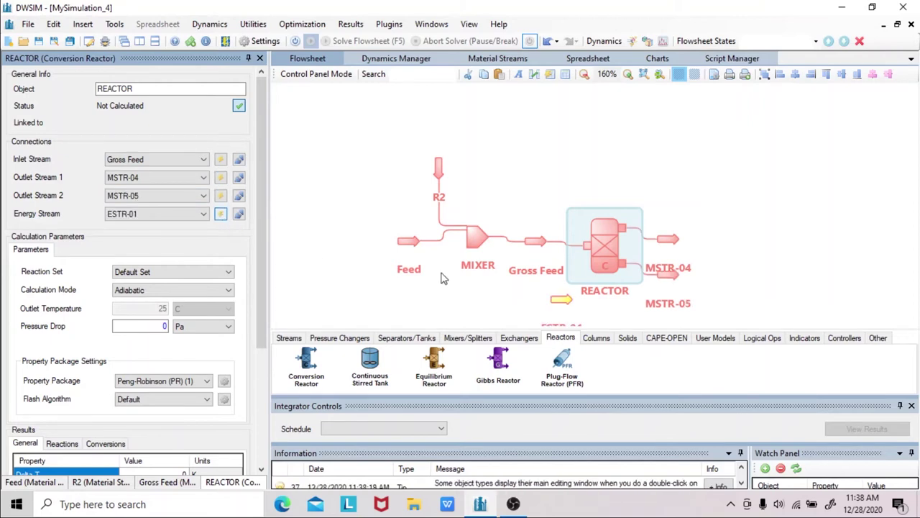
# Rename the reactor's upper outlet GP1 and its lower outlet GP2
pyautogui.click(656, 240)
pyautogui.moveTo(131, 105); pyautogui.dragTo(94, 105)
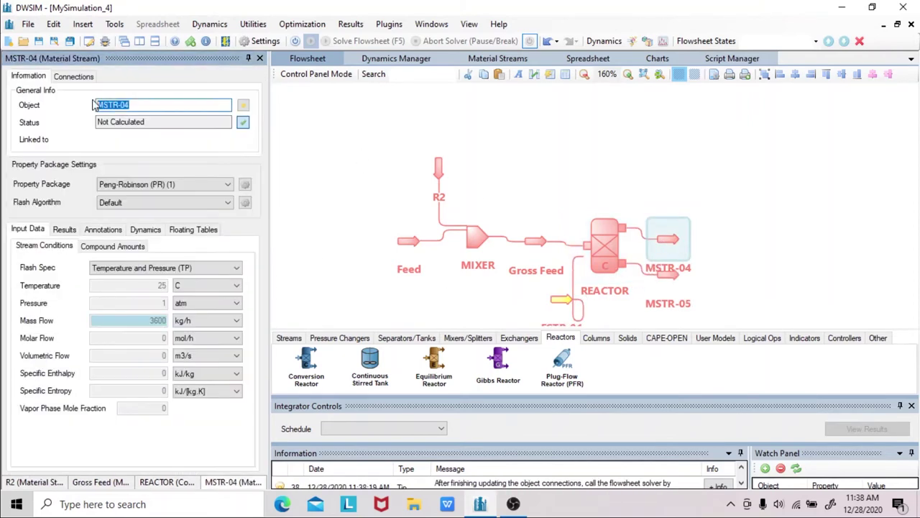
pyautogui.write('GP1')
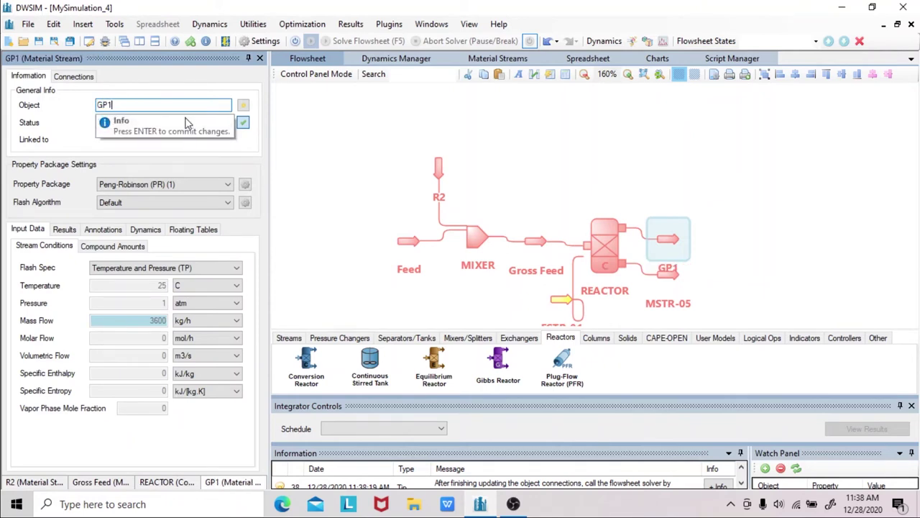
pyautogui.click(680, 277)
pyautogui.moveTo(130, 105); pyautogui.dragTo(51, 106)
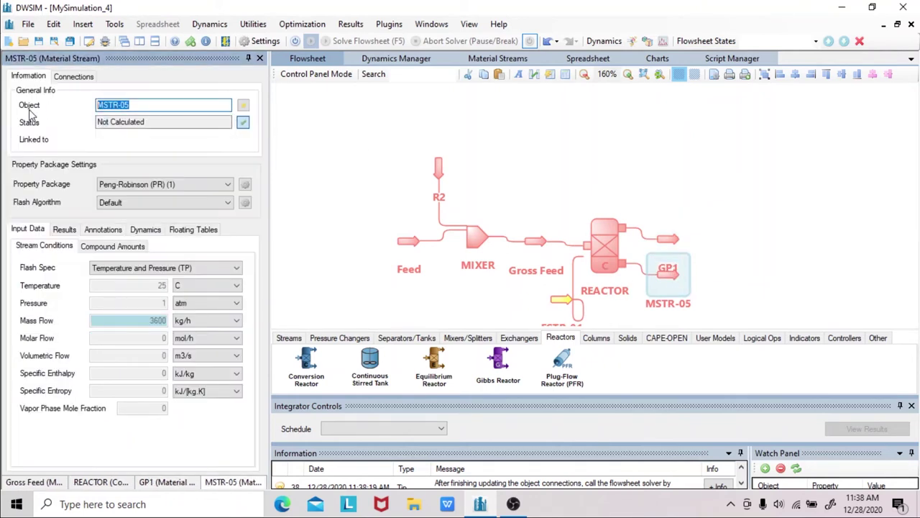
pyautogui.write('GP2')
pyautogui.press('Return')
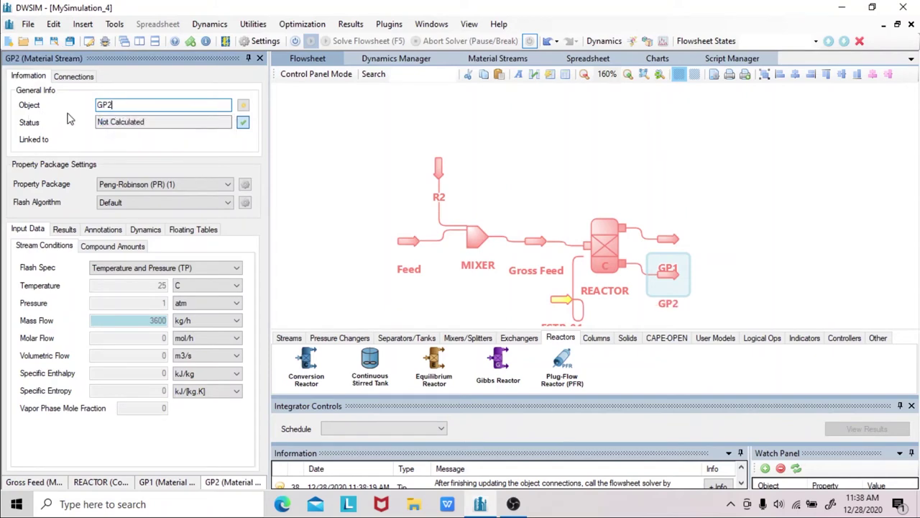
pyautogui.click(471, 338)
# Place a stream mixer named GP MIX with GP1 and GP2 as its inlets
pyautogui.moveTo(313, 359); pyautogui.dragTo(712, 251)
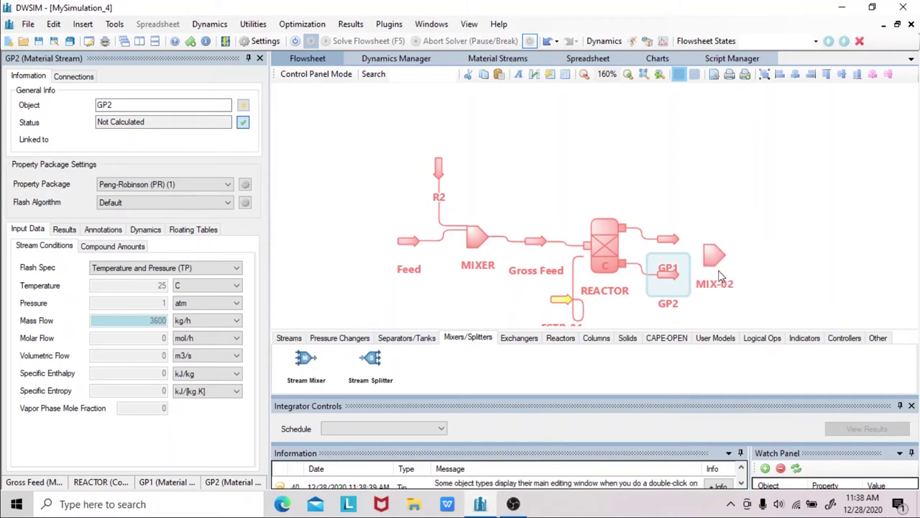
pyautogui.click(133, 88)
pyautogui.moveTo(132, 88); pyautogui.dragTo(84, 95)
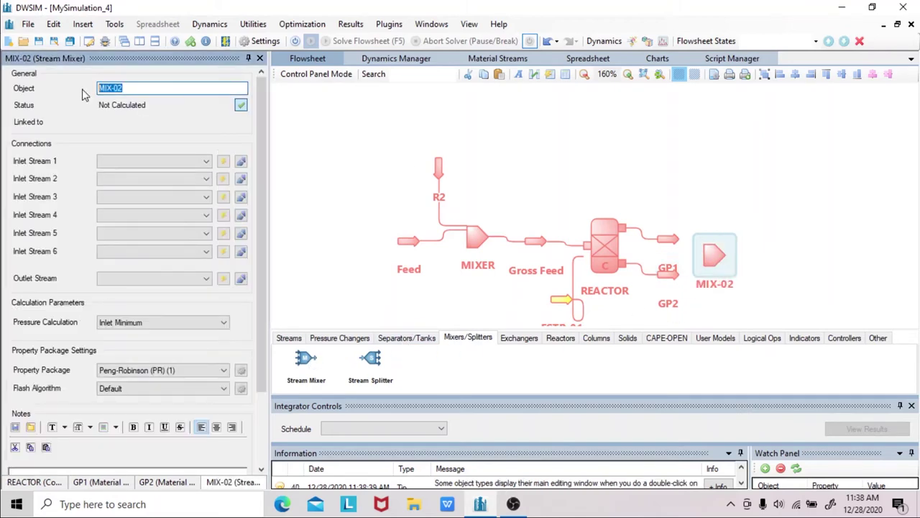
pyautogui.write('GP')
pyautogui.press('Return')
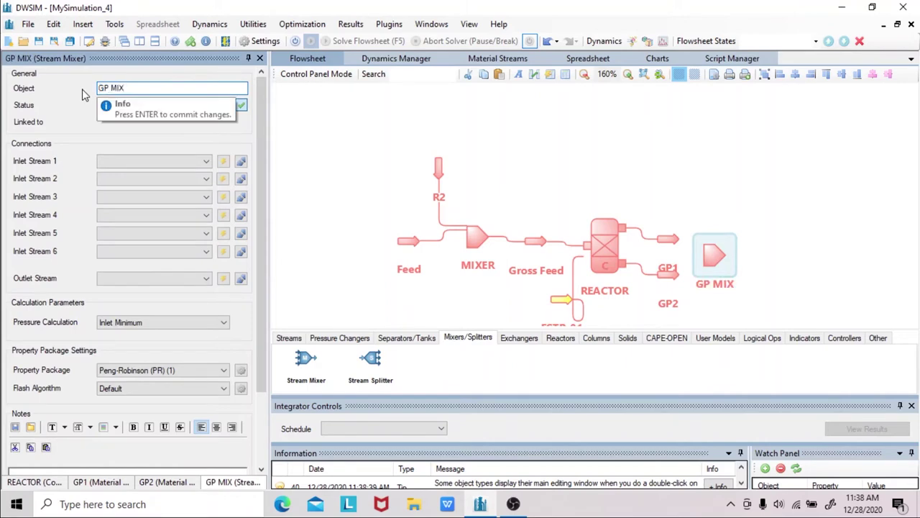
pyautogui.click(206, 164)
pyautogui.click(144, 200)
pyautogui.click(185, 179)
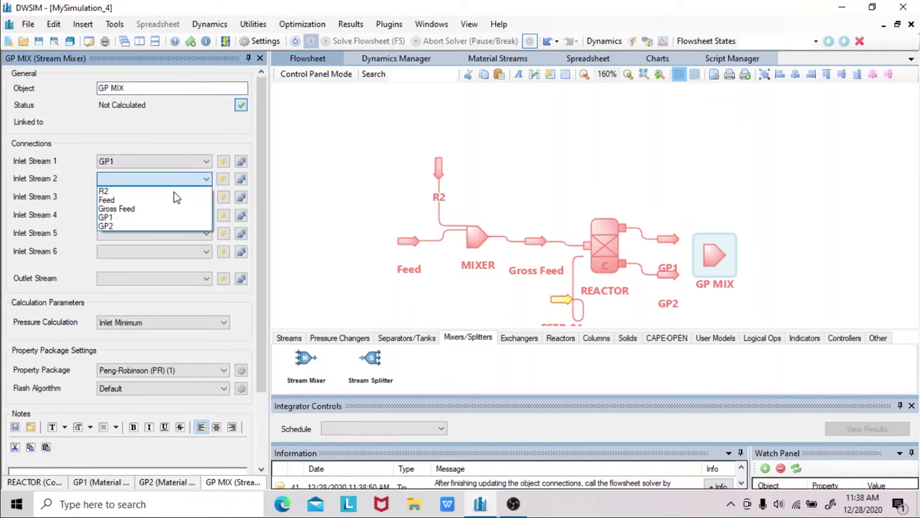
pyautogui.click(152, 226)
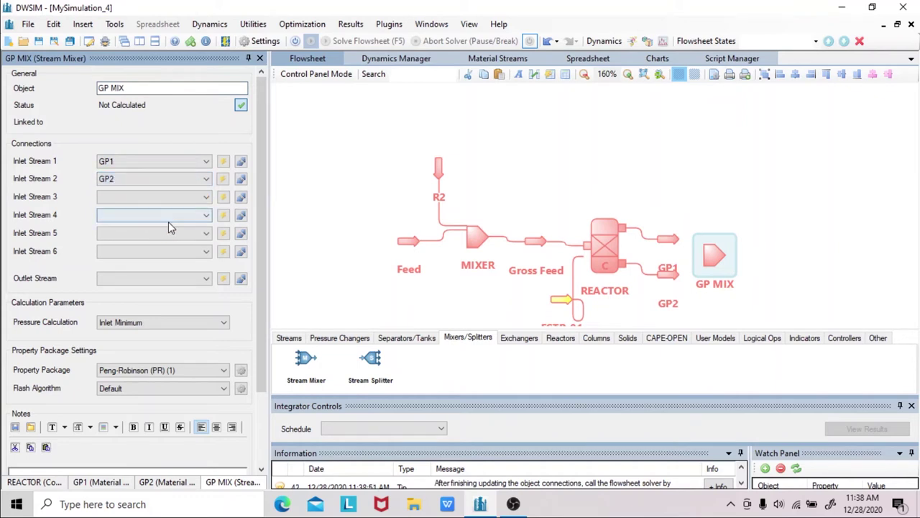
# Create GP MIX's outlet stream and name it Gross Product
pyautogui.click(223, 280)
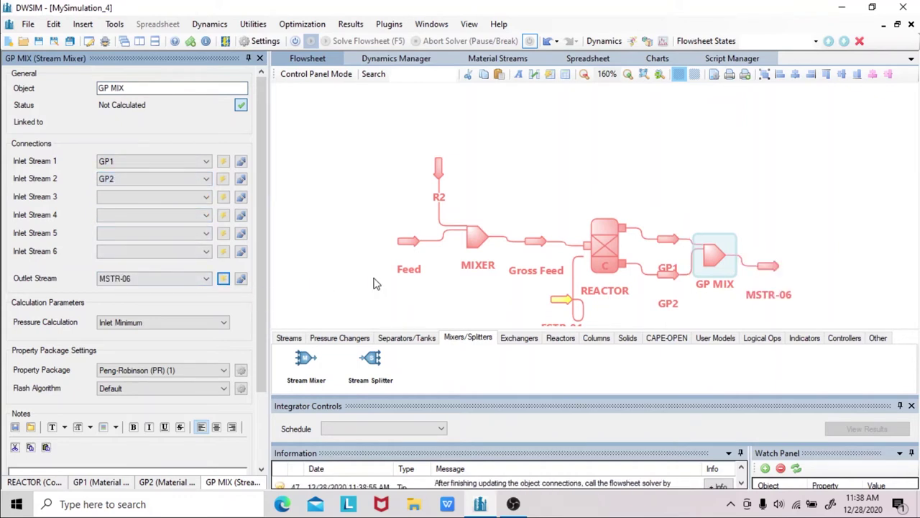
pyautogui.click(768, 267)
pyautogui.click(194, 105)
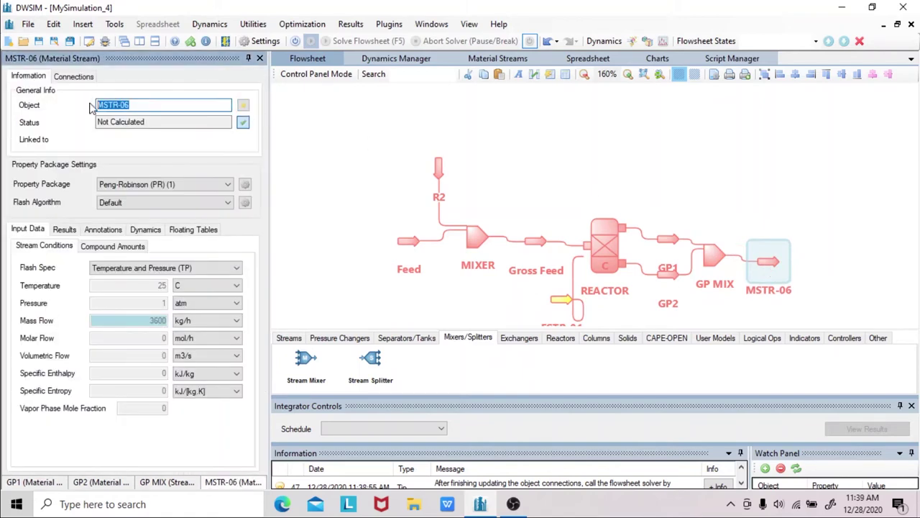
pyautogui.write('Gross P')
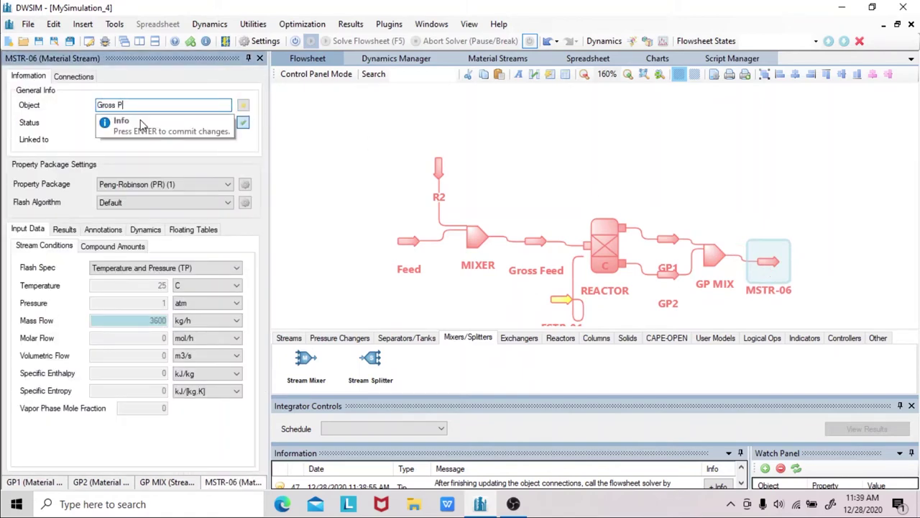
pyautogui.press('Return')
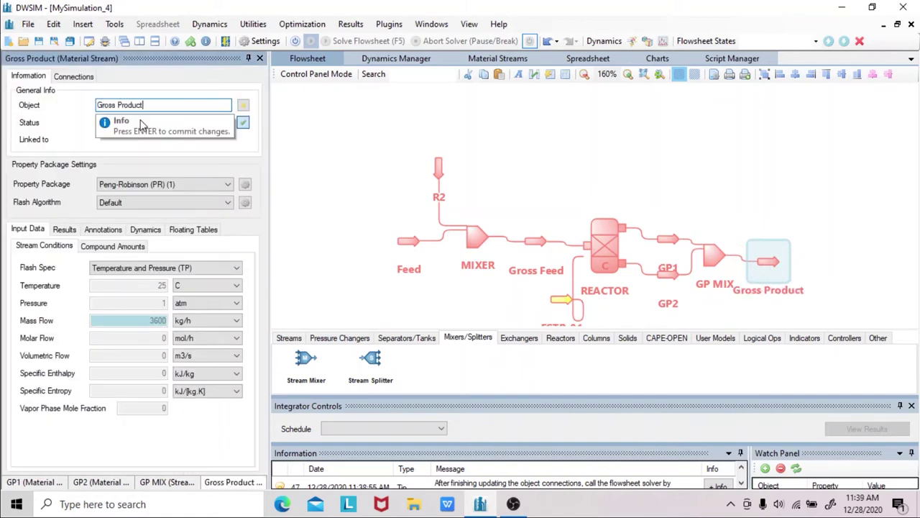
pyautogui.click(406, 339)
# Place a compound separator right of Gross Product and name it CONDENSER
pyautogui.moveTo(310, 363); pyautogui.dragTo(812, 243)
pyautogui.moveTo(813, 244); pyautogui.dragTo(828, 253)
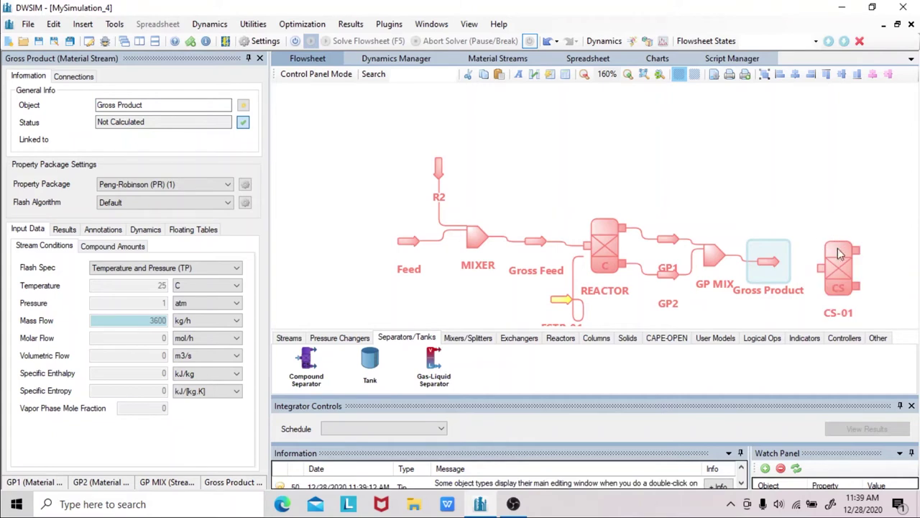
pyautogui.click(144, 88)
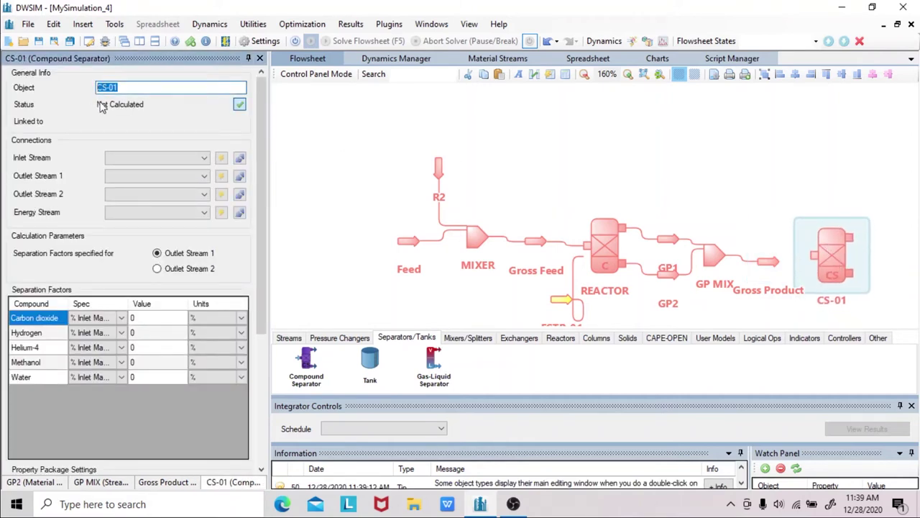
pyautogui.write('CONDENSER')
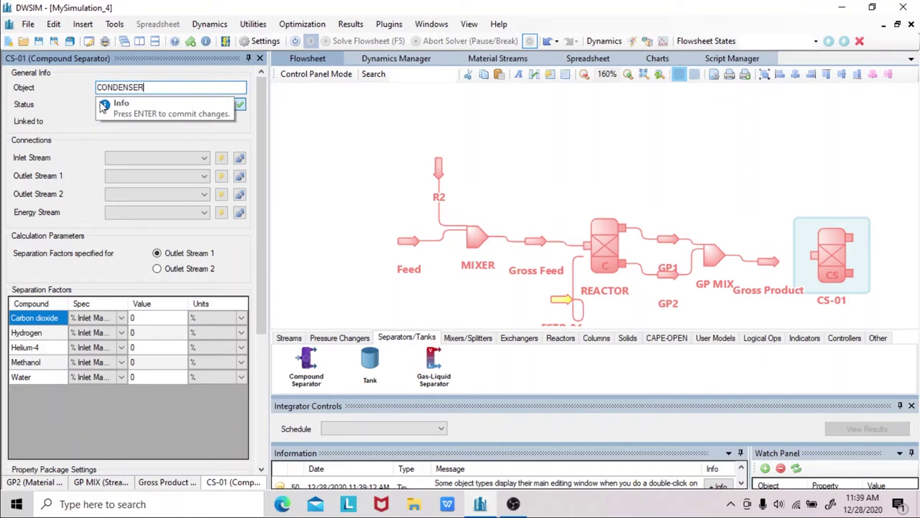
pyautogui.press('Return')
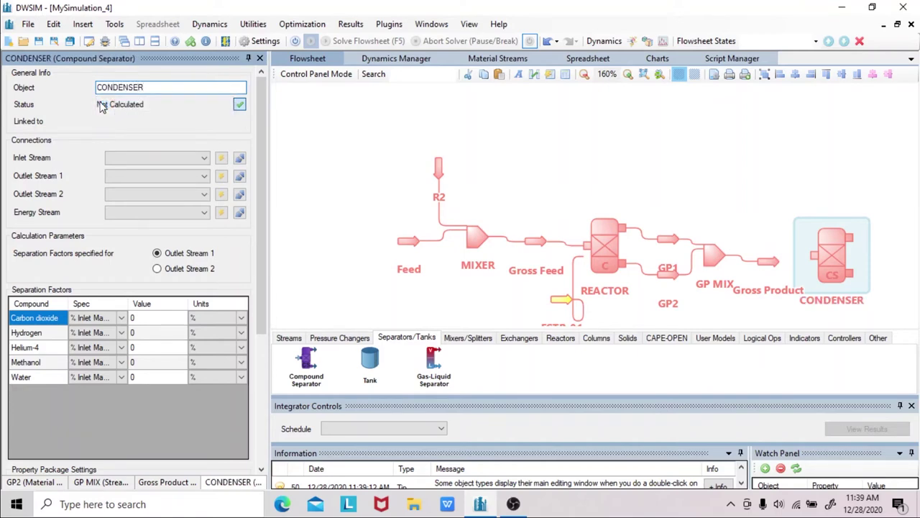
# Feed Gross Product into CONDENSER and create its two outlets and energy stream ESTR-02
pyautogui.click(134, 160)
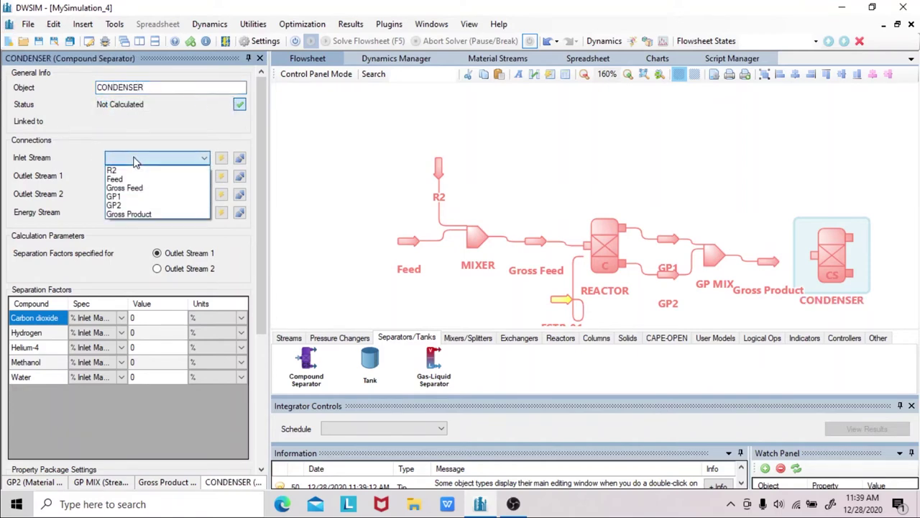
pyautogui.click(134, 213)
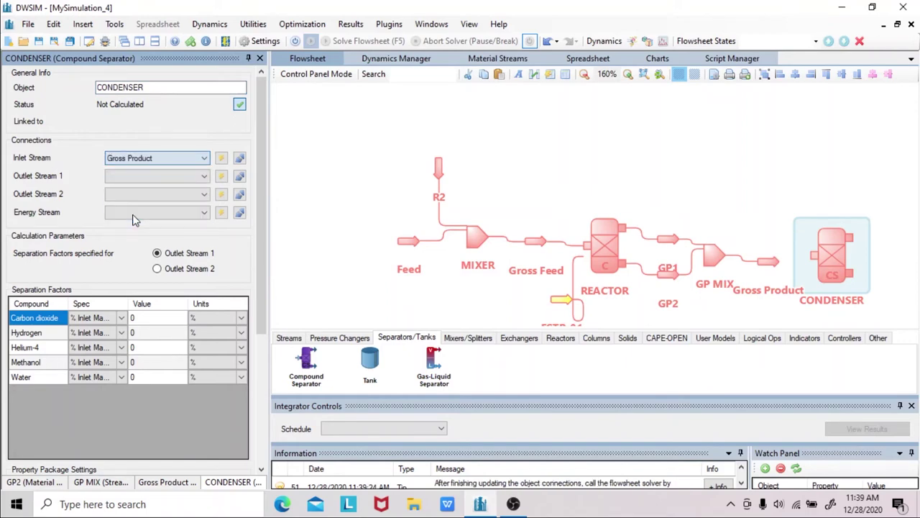
pyautogui.click(221, 176)
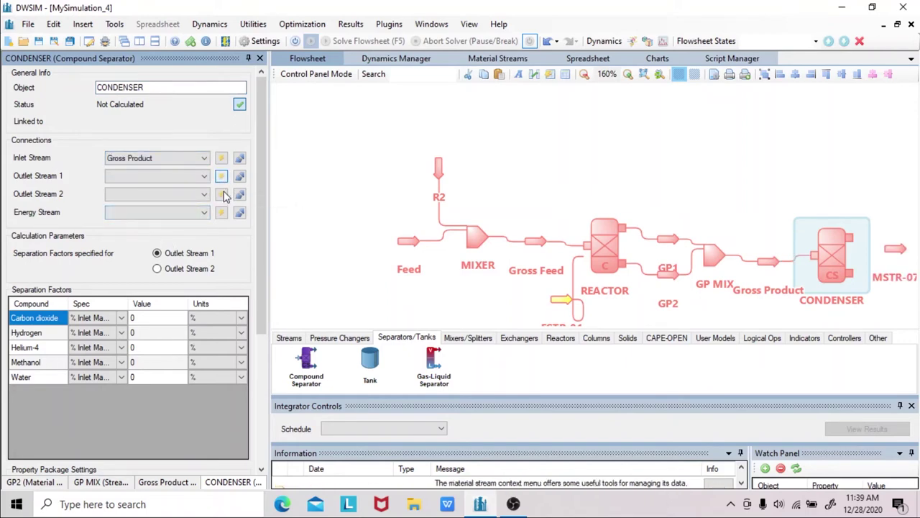
pyautogui.click(222, 195)
pyautogui.click(221, 213)
pyautogui.click(789, 179)
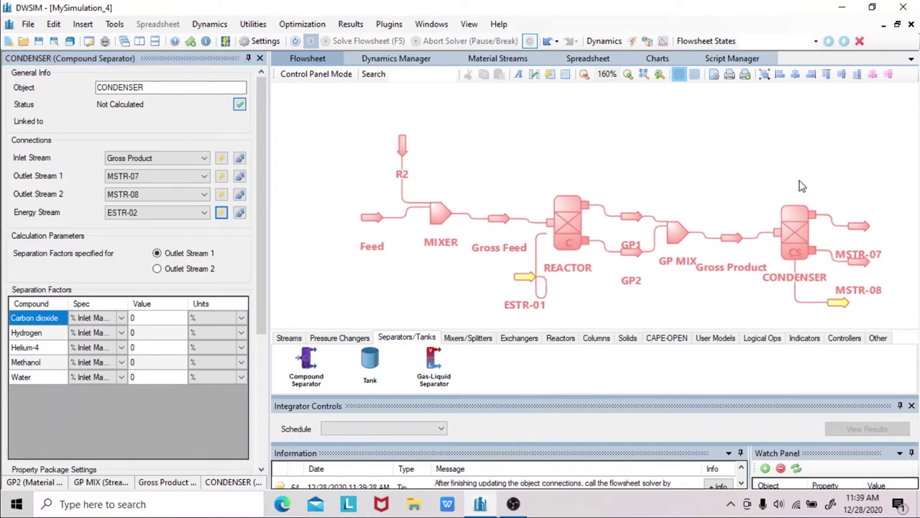
# Rename the condenser's lower outlet stream Product
pyautogui.click(839, 302)
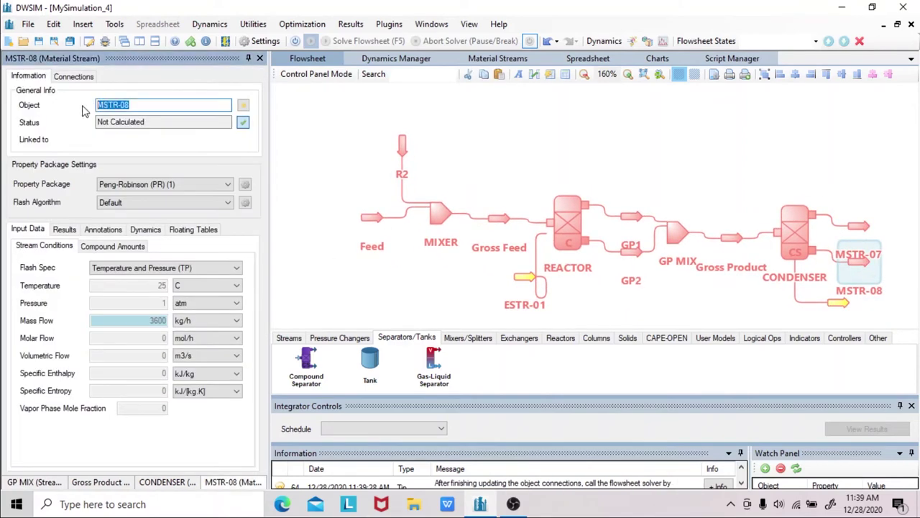
pyautogui.write('R')
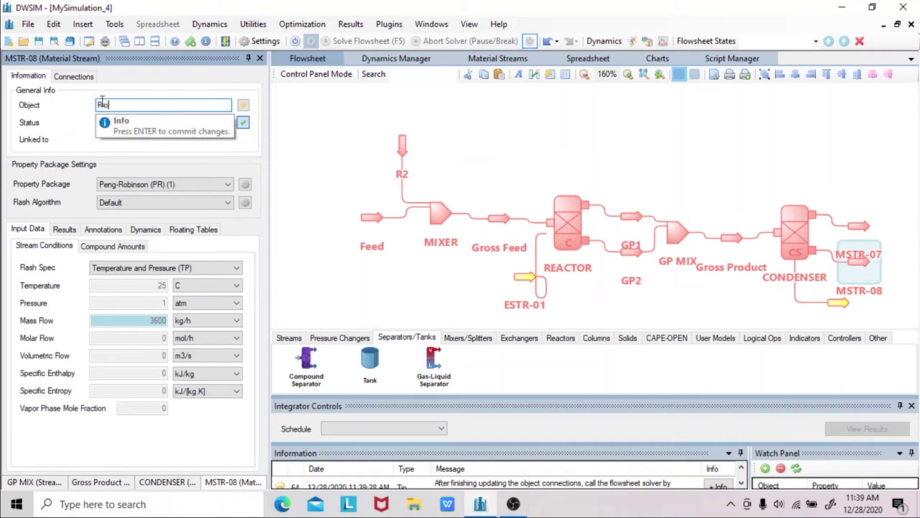
pyautogui.write('oduct')
pyautogui.press('Return')
# Move the upper outlet above the condenser, rotate it upward and rename it Overhead P
pyautogui.moveTo(860, 239); pyautogui.dragTo(812, 173)
pyautogui.rightClick(823, 174)
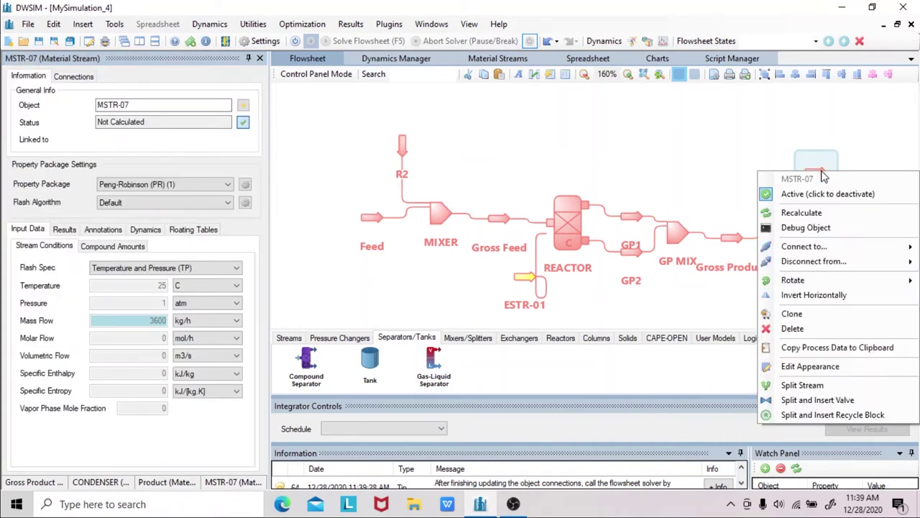
pyautogui.moveTo(823, 287)
pyautogui.click(715, 313)
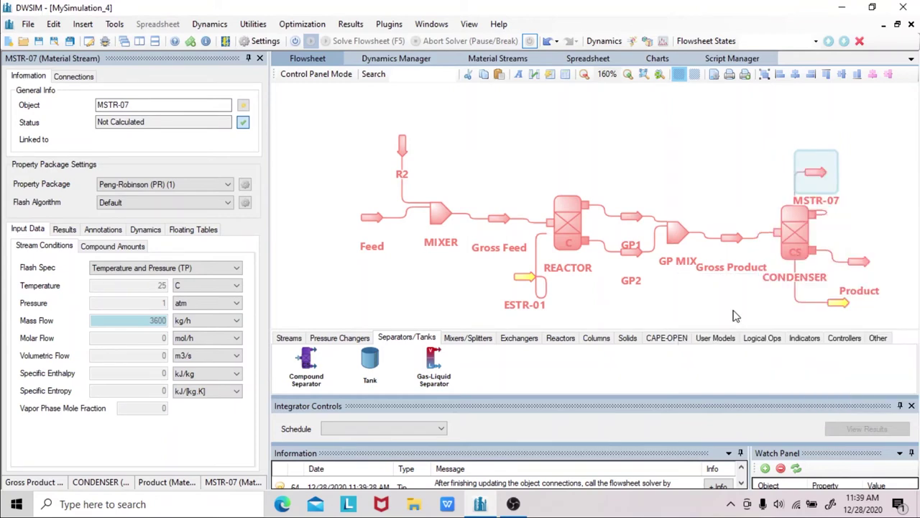
pyautogui.click(147, 108)
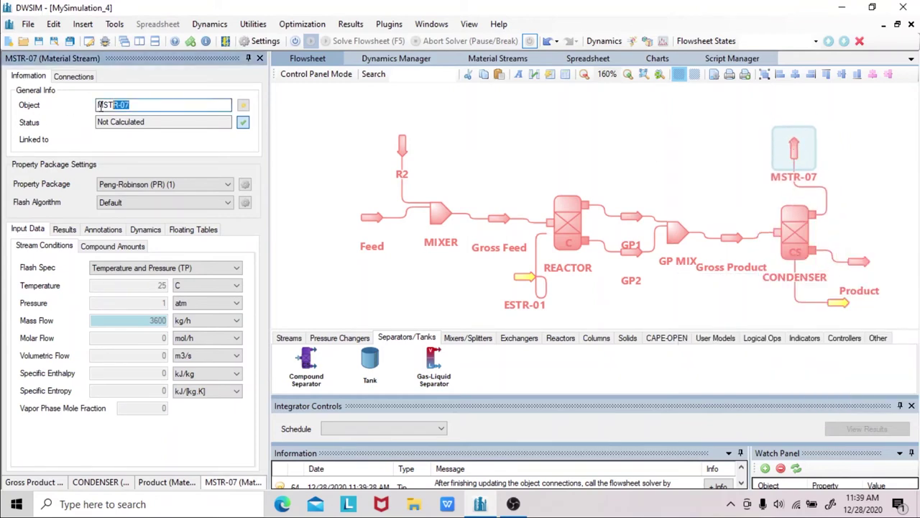
pyautogui.write('Overhead P')
pyautogui.press('Return')
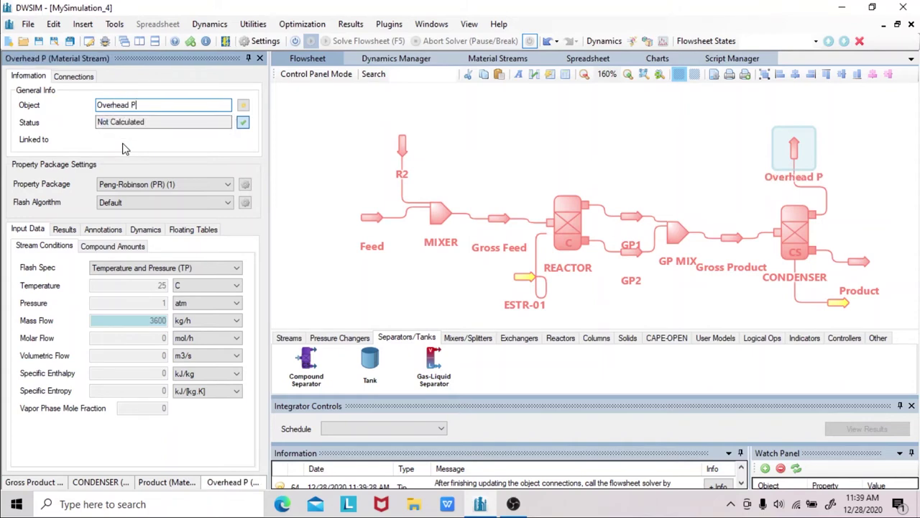
pyautogui.scroll(-3, 602, 139)
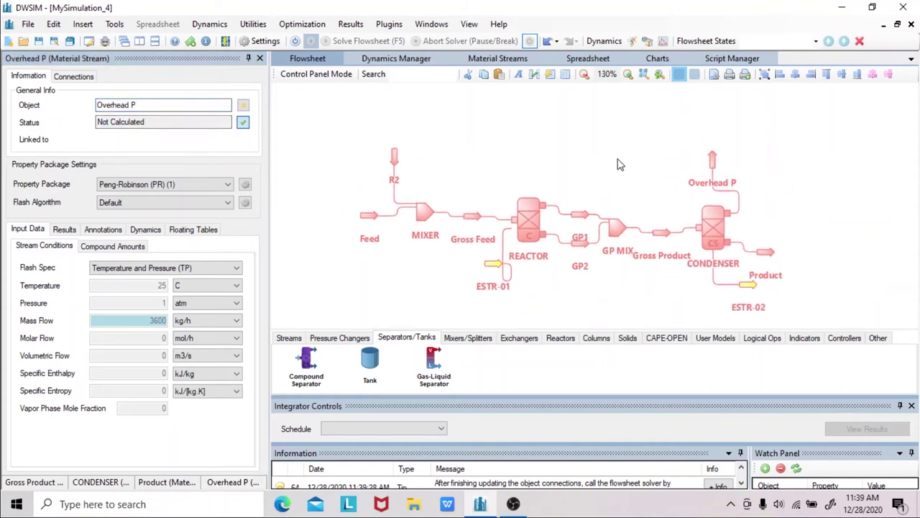
# Place a stream splitter above Overhead P, rotate it 270° and name it SPLITTER
pyautogui.click(467, 337)
pyautogui.moveTo(371, 358); pyautogui.dragTo(713, 128)
pyautogui.rightClick(714, 128)
pyautogui.moveTo(758, 220)
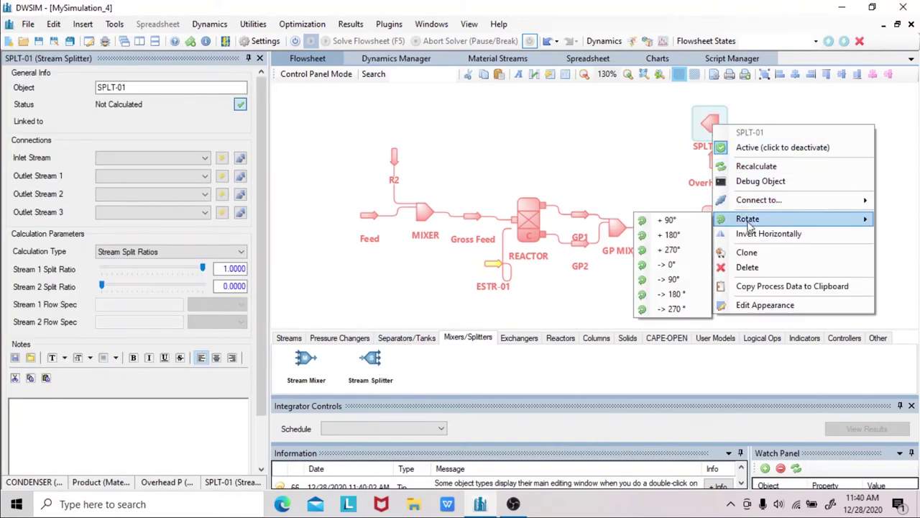
pyautogui.click(683, 250)
pyautogui.doubleClick(115, 87)
pyautogui.write('SP')
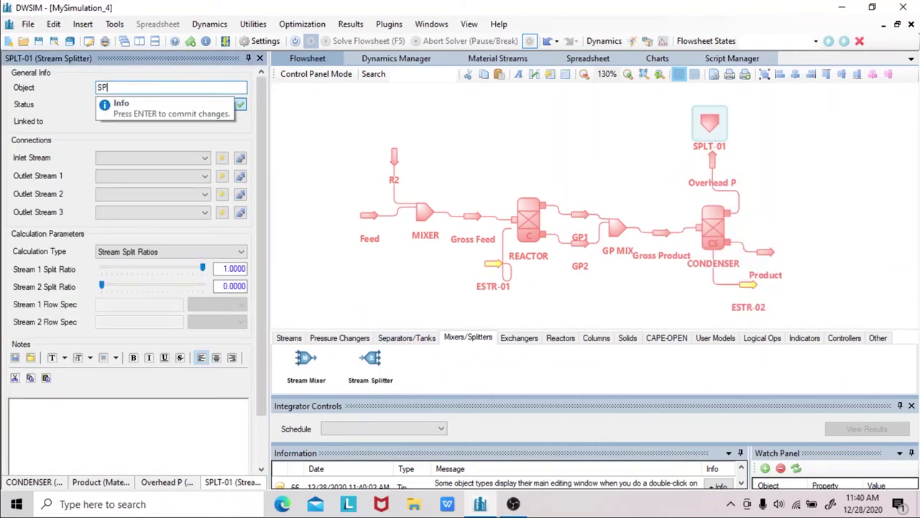
pyautogui.press('Return')
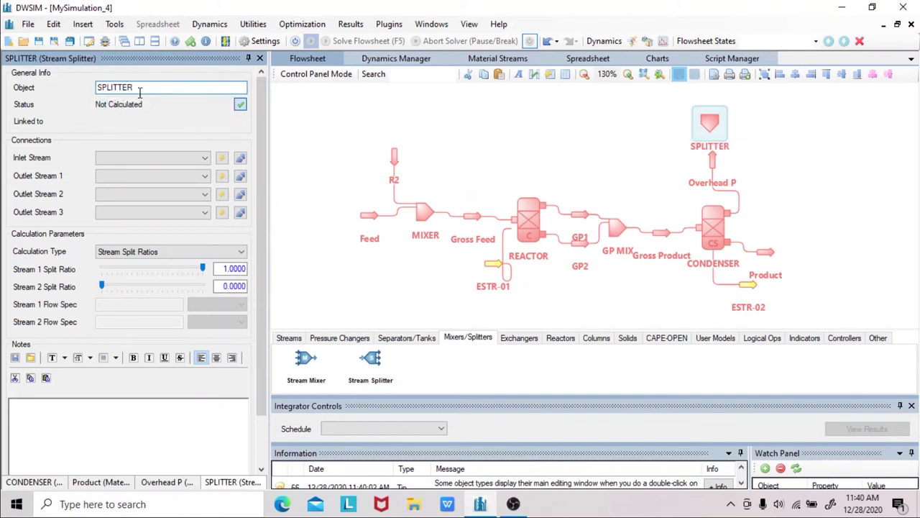
# Feed Overhead P into SPLITTER and create and connect two new outlet streams
pyautogui.click(204, 159)
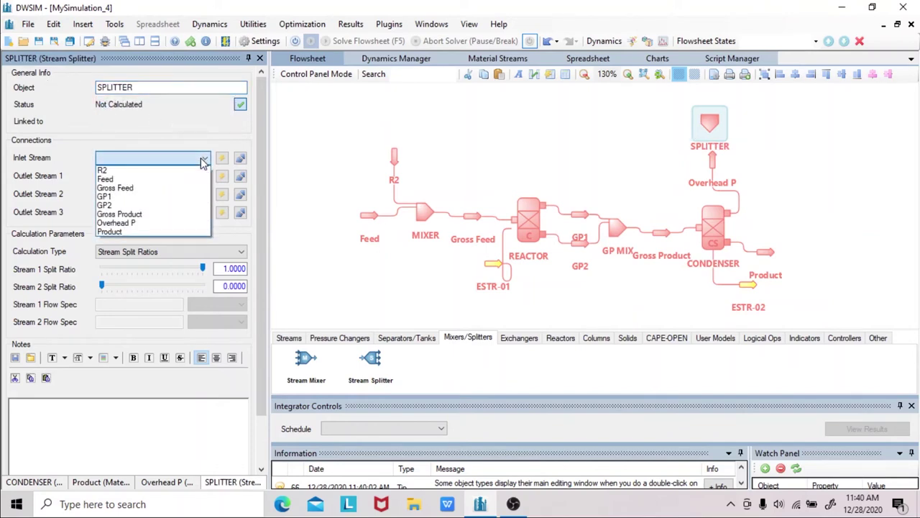
pyautogui.click(161, 217)
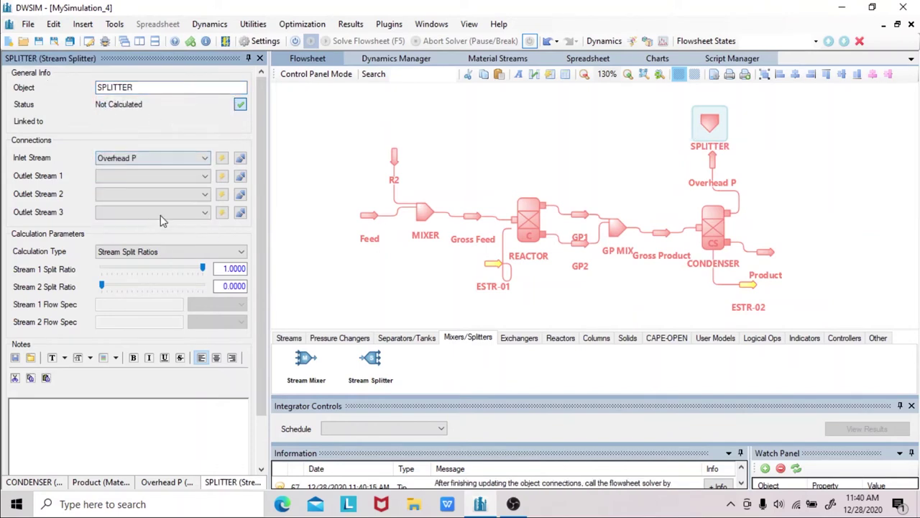
pyautogui.click(222, 176)
pyautogui.click(222, 194)
pyautogui.moveTo(741, 198); pyautogui.dragTo(630, 173)
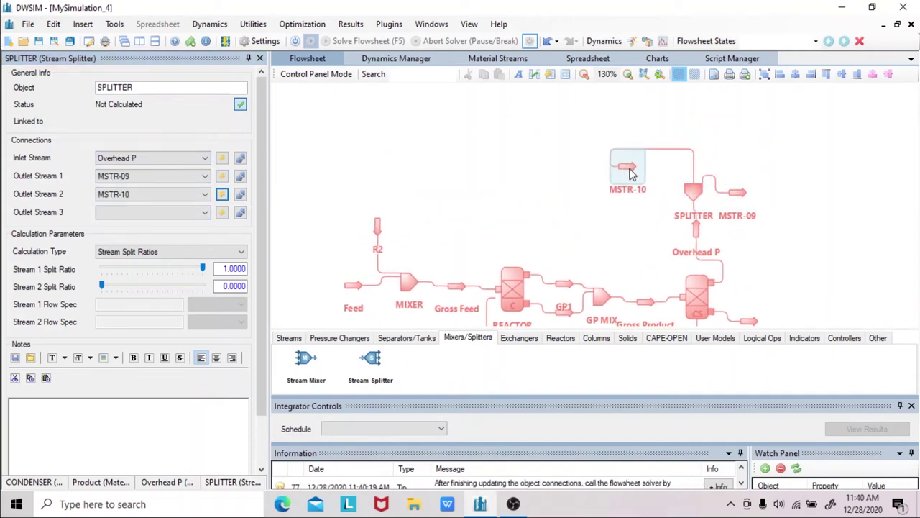
pyautogui.click(745, 213)
pyautogui.moveTo(755, 232); pyautogui.dragTo(766, 184)
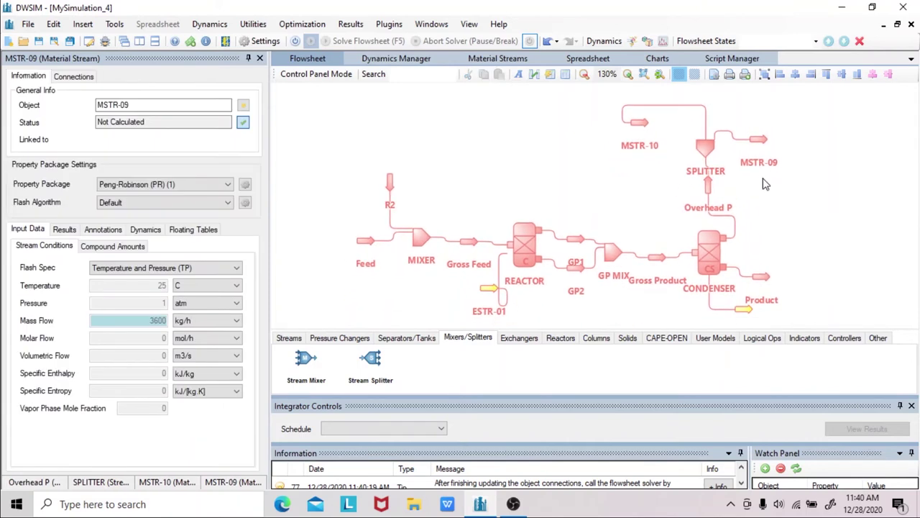
# Rename outlet stream MSTR-09 to Purge
pyautogui.click(765, 143)
pyautogui.click(115, 105)
pyautogui.doubleClick(115, 105)
pyautogui.write('Purge')
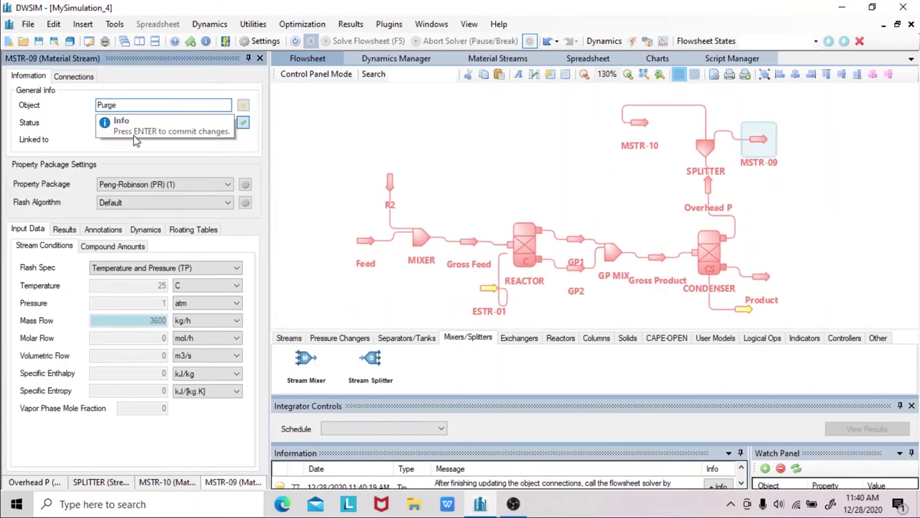
pyautogui.press('Return')
# Rotate MSTR-10 180° to point left, rename it R1 and move it leftward
pyautogui.click(645, 127)
pyautogui.rightClick(644, 126)
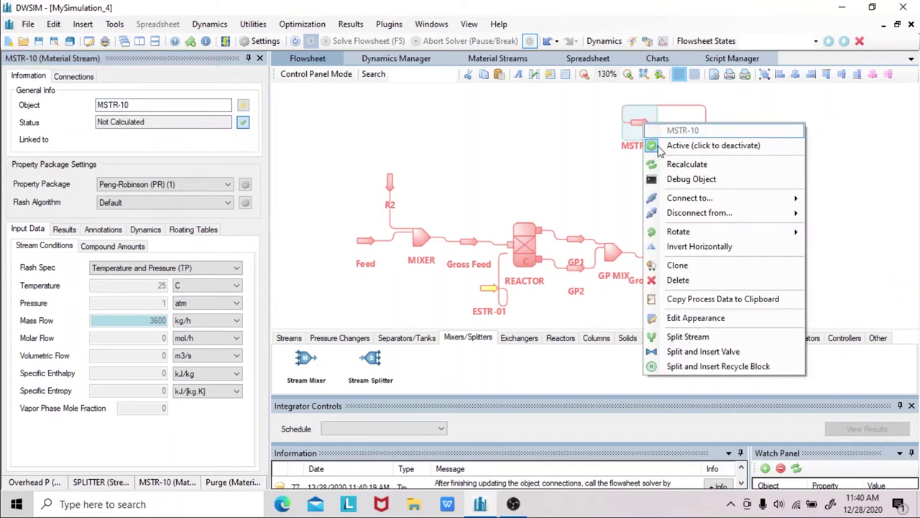
pyautogui.moveTo(740, 232)
pyautogui.click(827, 247)
pyautogui.click(49, 104)
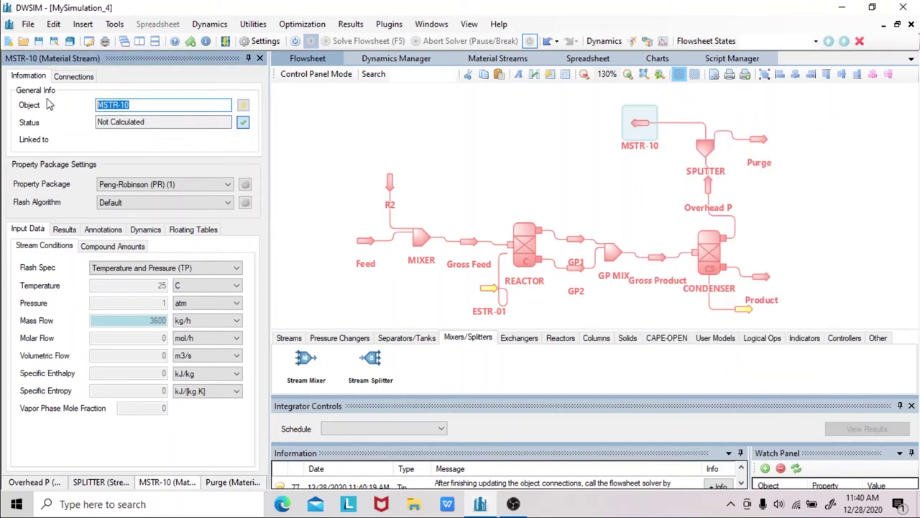
pyautogui.write('R1')
pyautogui.press('Return')
pyautogui.moveTo(633, 129); pyautogui.dragTo(528, 131)
# Place a recycle block above the mixer and name it Recycle Stream
pyautogui.moveTo(383, 187); pyautogui.dragTo(383, 153)
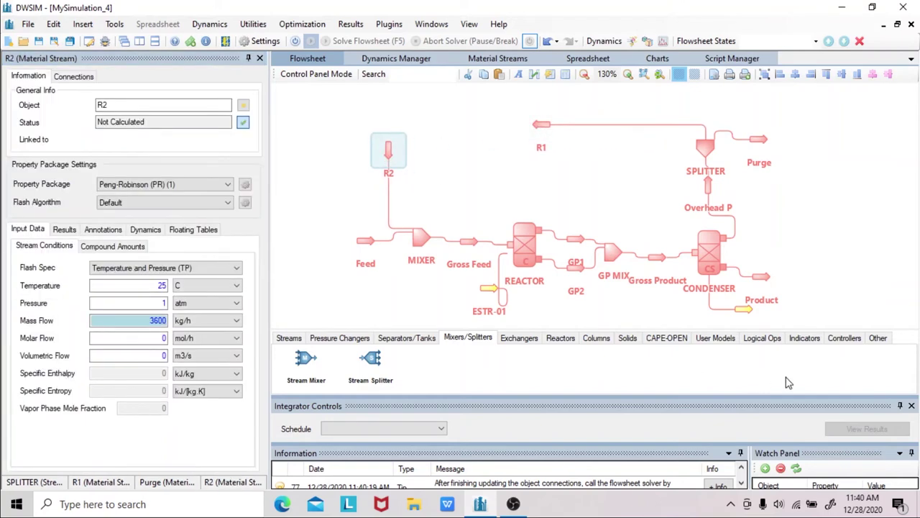
pyautogui.click(768, 342)
pyautogui.moveTo(562, 361); pyautogui.dragTo(442, 126)
pyautogui.click(448, 135)
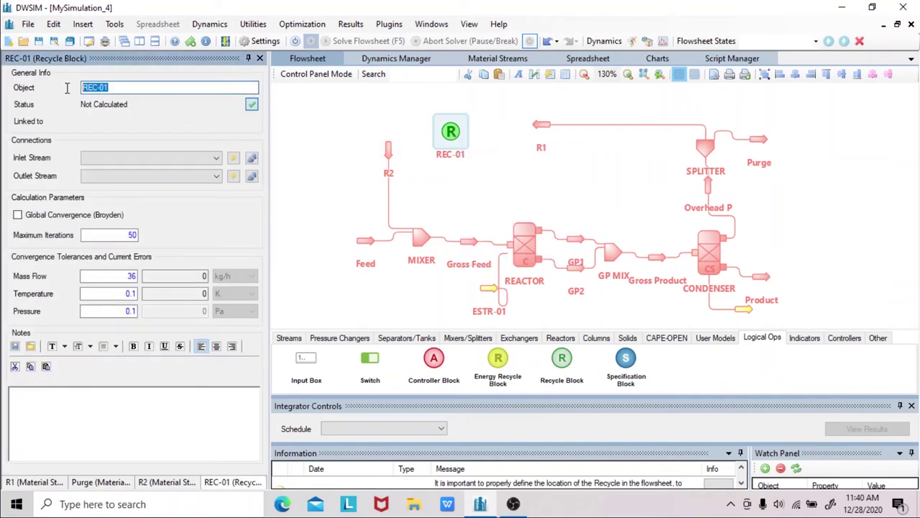
pyautogui.write('Recycle Stream')
pyautogui.press('Return')
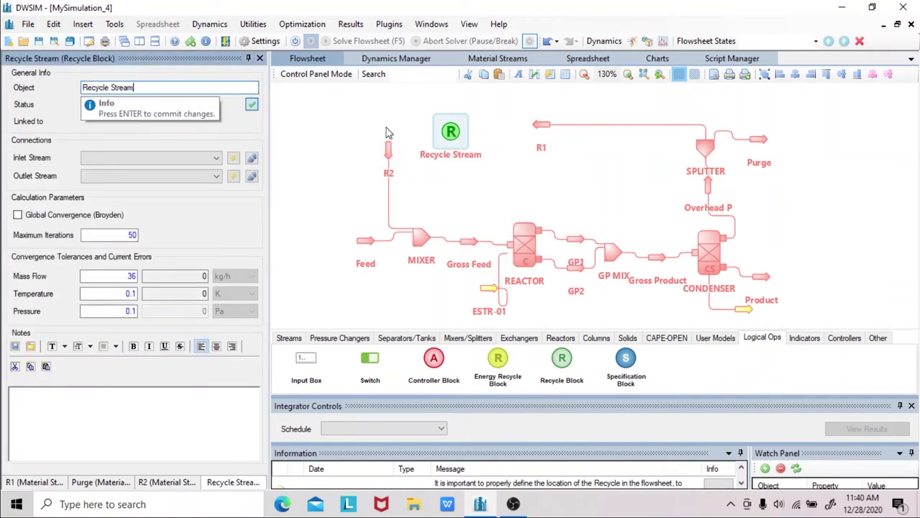
pyautogui.rightClick(451, 136)
pyautogui.click(548, 179)
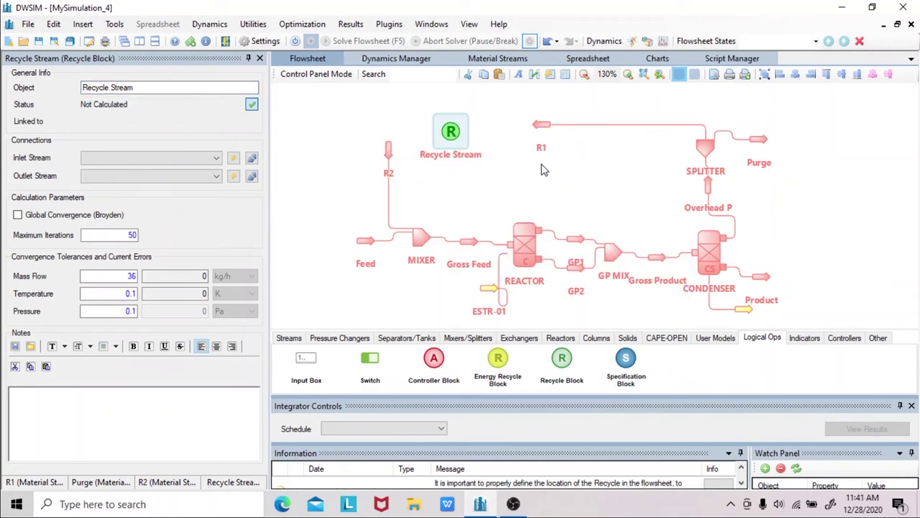
# Set R1 as the recycle block's inlet and R2 as its outlet
pyautogui.click(213, 158)
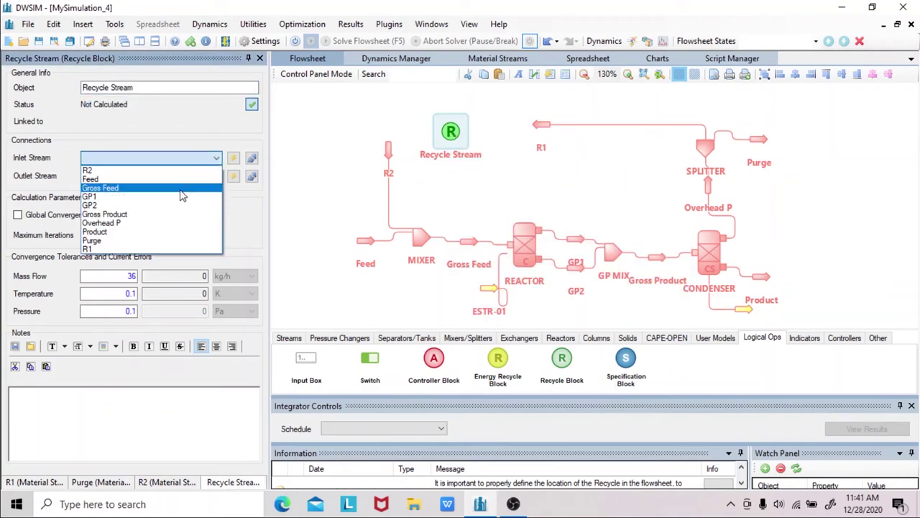
pyautogui.click(126, 249)
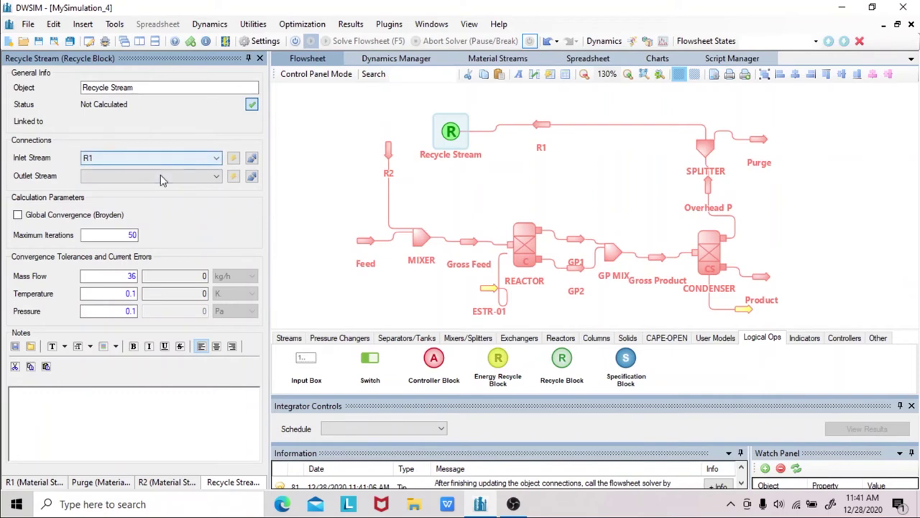
pyautogui.click(163, 178)
pyautogui.click(146, 190)
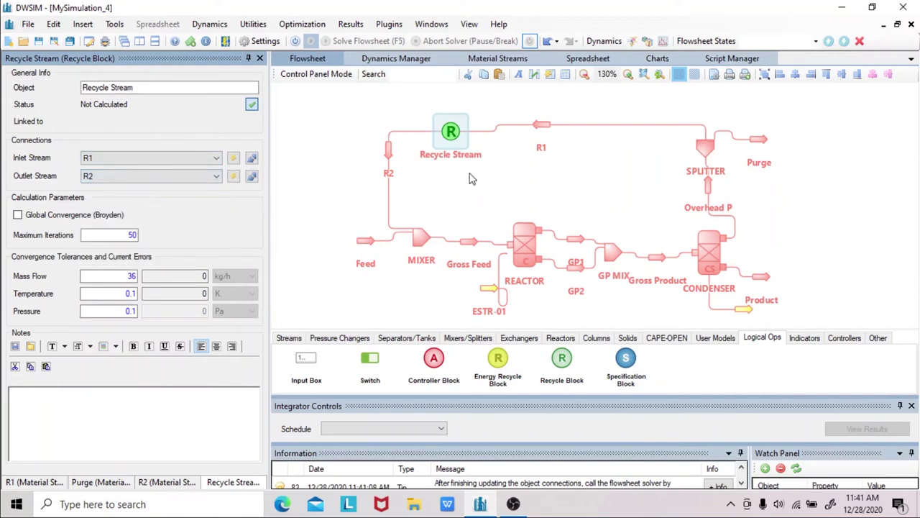
pyautogui.scroll(-2, 500, 172)
pyautogui.moveTo(494, 169); pyautogui.dragTo(531, 185)
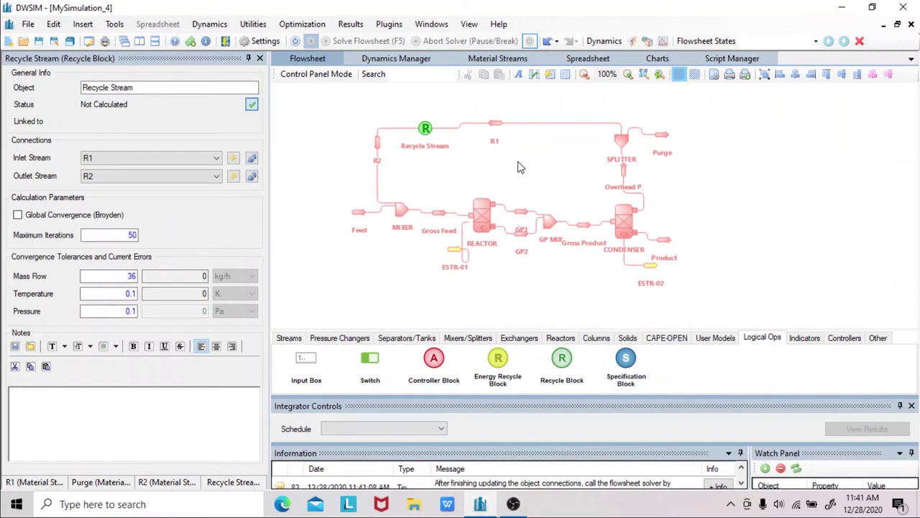
# Enter Feed mole fractions of 0.26 carbon dioxide and 0.736 hydrogen
pyautogui.click(365, 218)
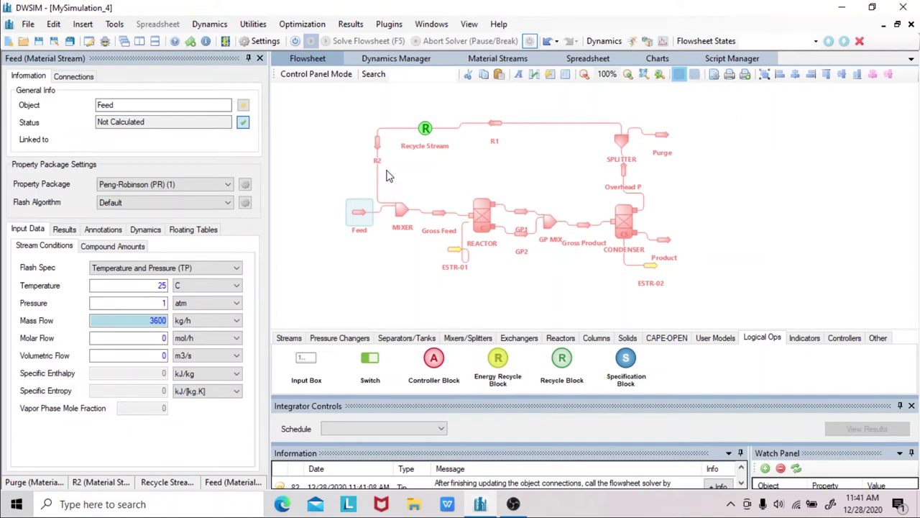
pyautogui.click(139, 246)
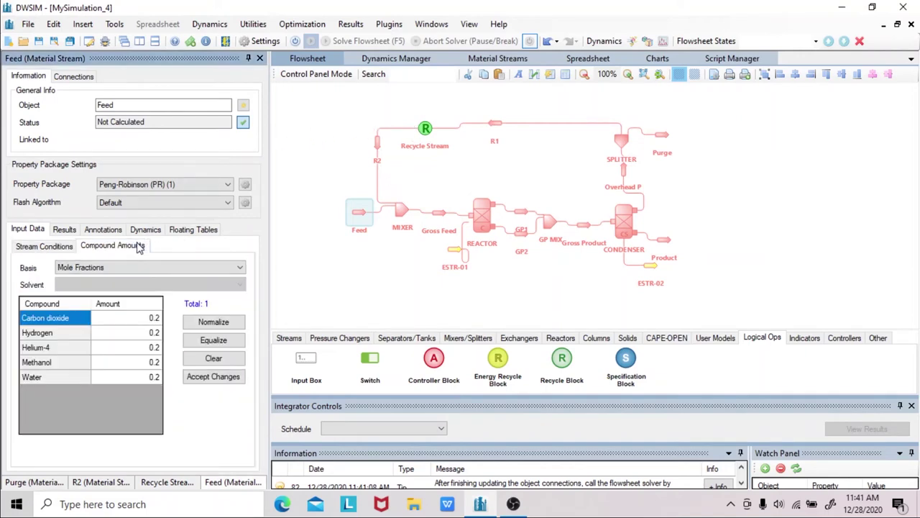
pyautogui.click(148, 319)
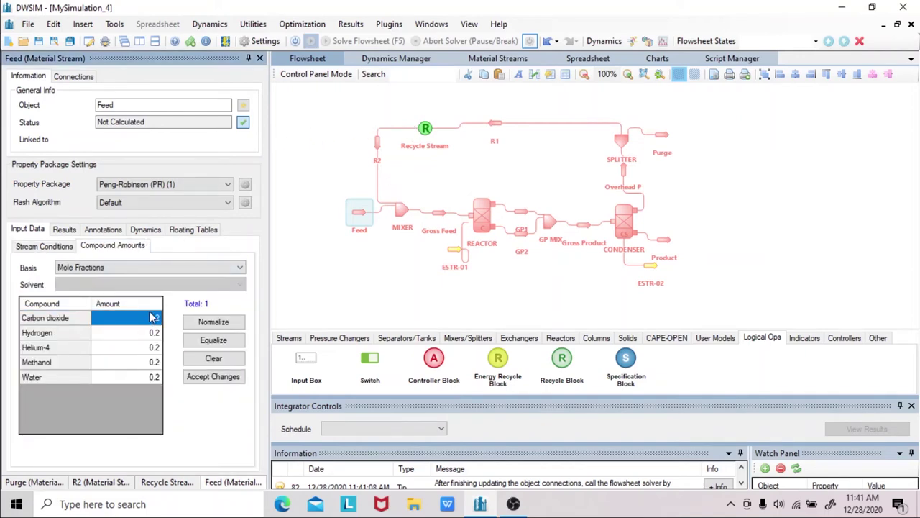
pyautogui.write('0')
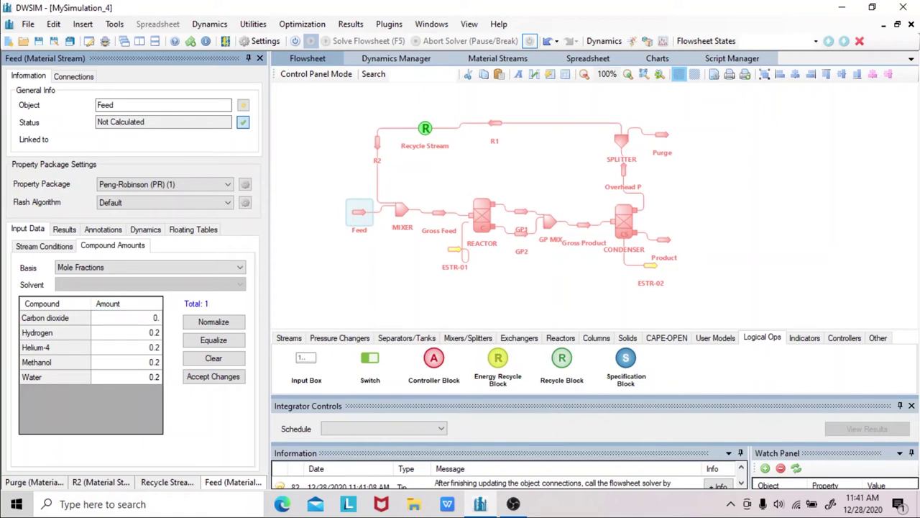
pyautogui.press('Return')
pyautogui.write('0.736')
pyautogui.press('Return')
# Enter 0.004 helium-4 and zero methanol and water, then accept the Feed composition
pyautogui.write('0.004')
pyautogui.press('Return')
pyautogui.write('0')
pyautogui.press('Return')
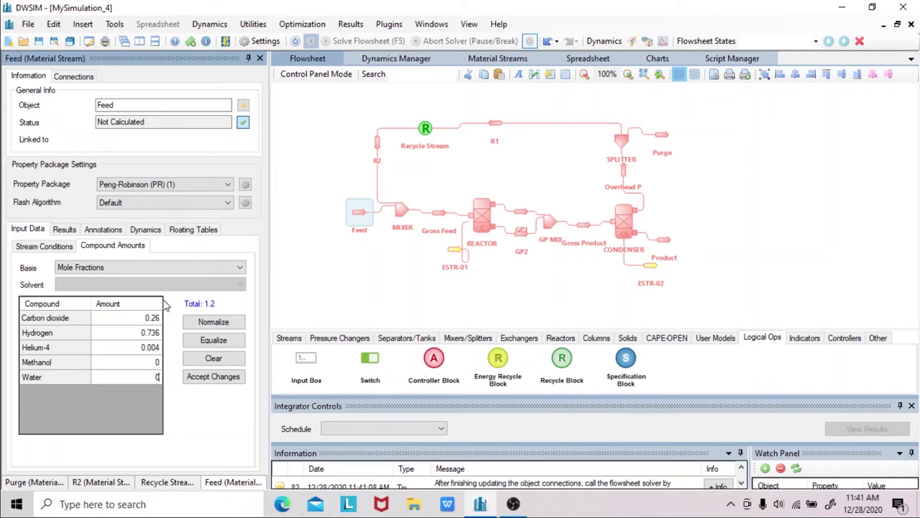
pyautogui.write('0')
pyautogui.press('Return')
pyautogui.click(215, 379)
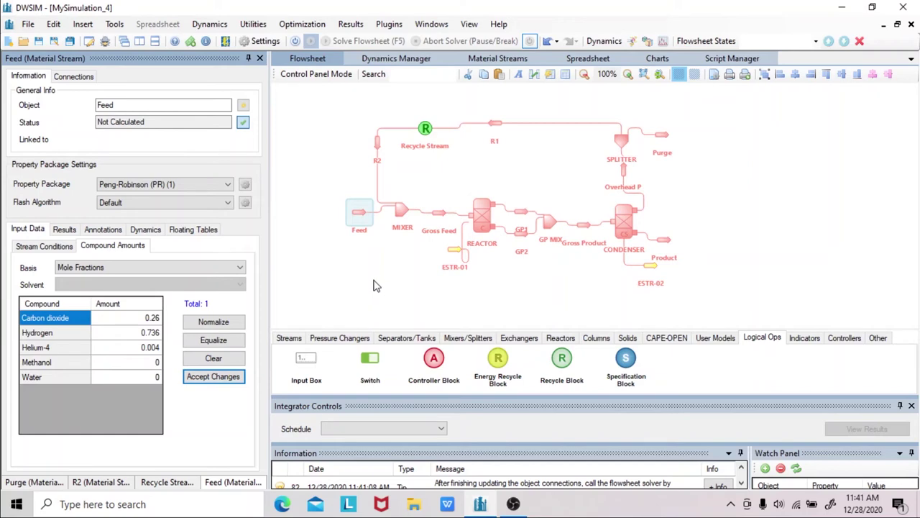
pyautogui.click(403, 214)
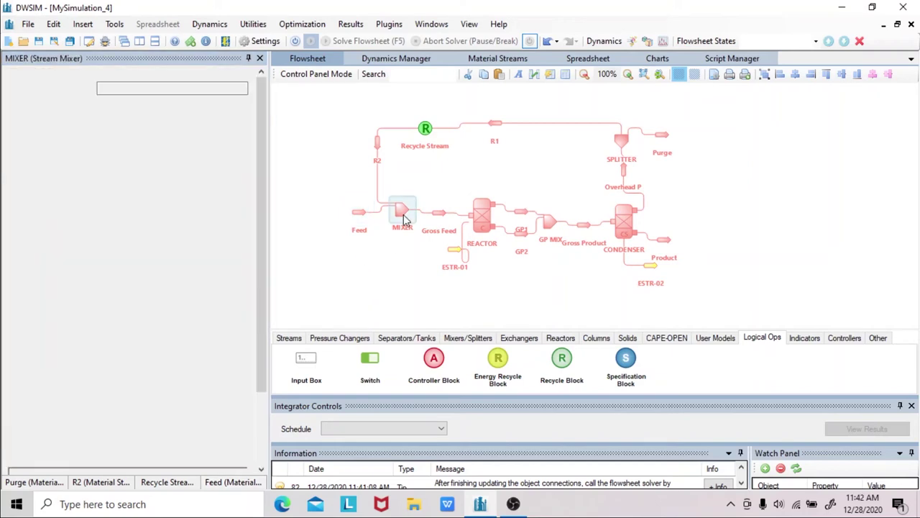
# Set the CONDENSER's second-outlet separation factors for methanol and water to 100
pyautogui.click(630, 225)
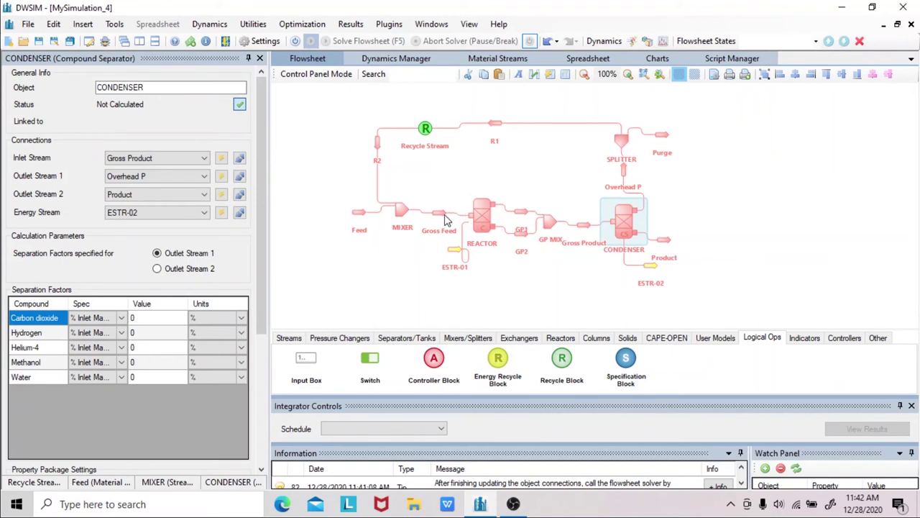
pyautogui.click(156, 268)
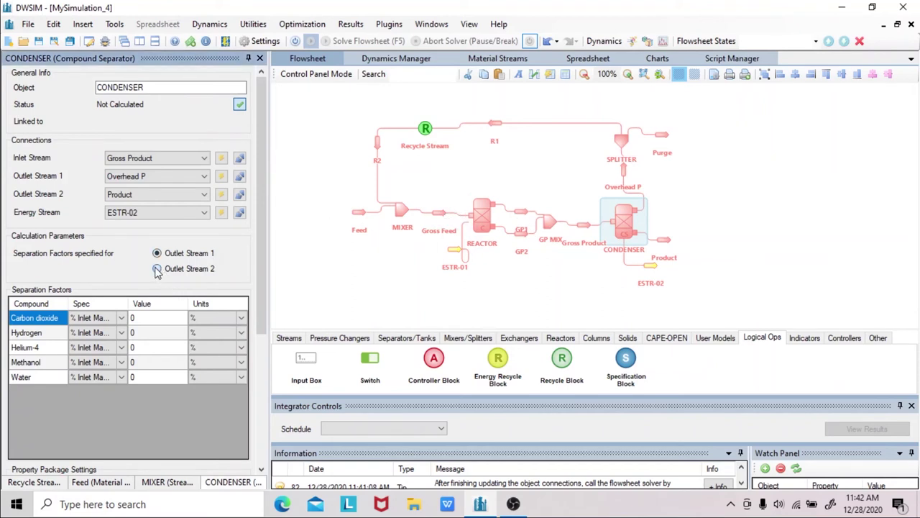
pyautogui.click(141, 364)
pyautogui.write('100')
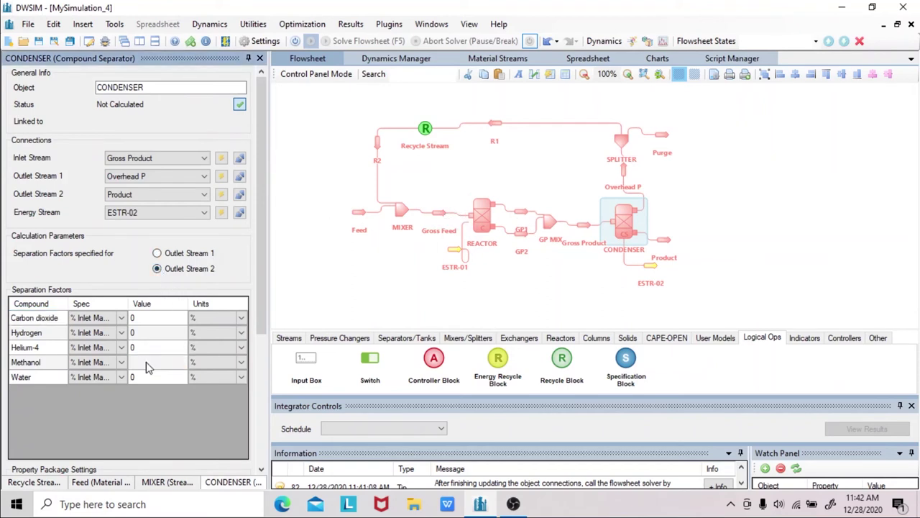
pyautogui.click(148, 378)
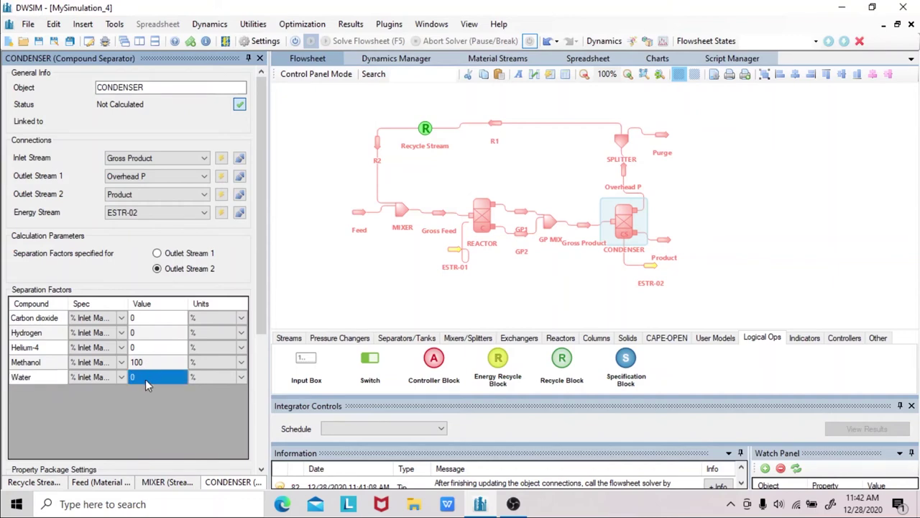
pyautogui.write('100')
pyautogui.press('Return')
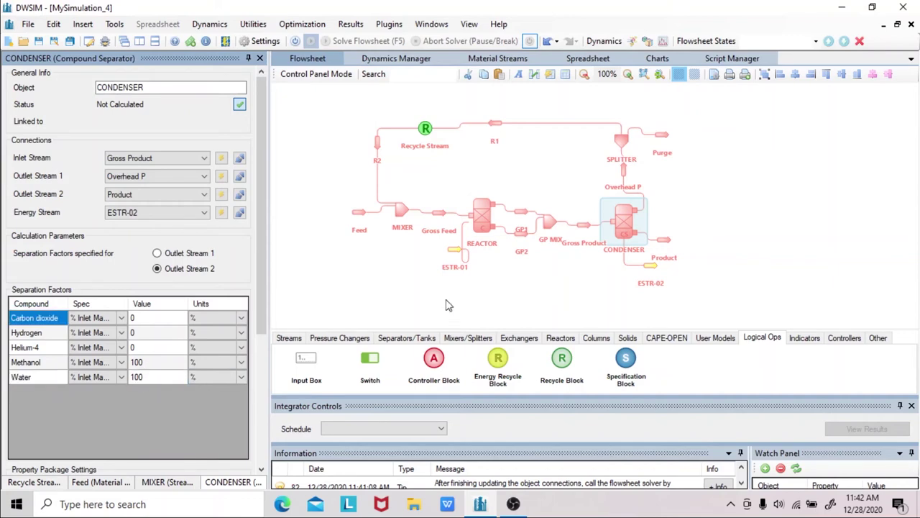
# Change the SPLITTER's Stream 1 split ratio to 0.136
pyautogui.click(622, 140)
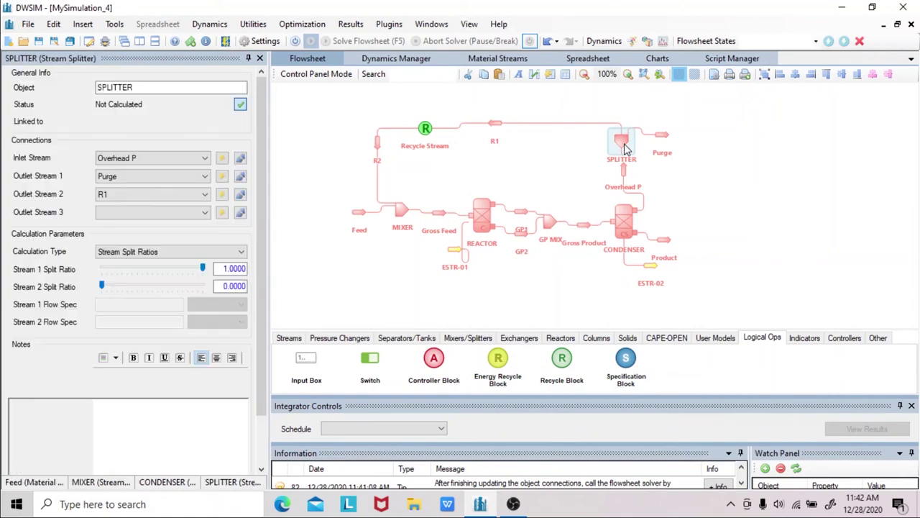
pyautogui.moveTo(218, 269); pyautogui.dragTo(262, 267)
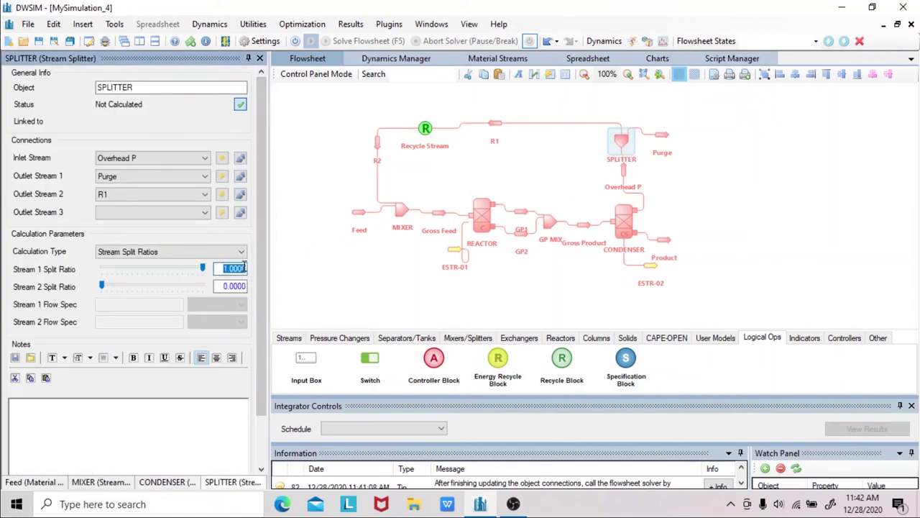
pyautogui.write('0.136')
pyautogui.press('Return')
pyautogui.click(359, 213)
pyautogui.click(142, 365)
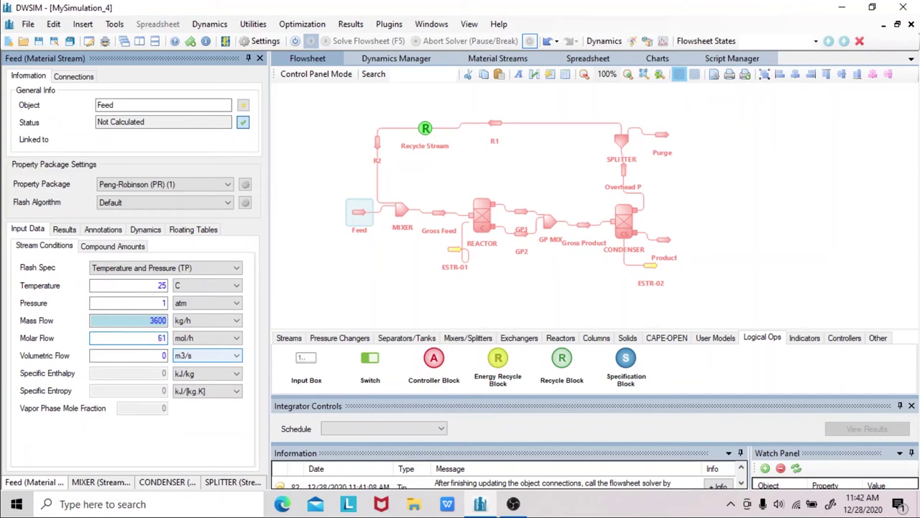
# Set Feed mass flow to 0 kg/h, keeping 61.9 mol/h molar flow, and solve the flowsheet
pyautogui.write('0')
pyautogui.press('Tab')
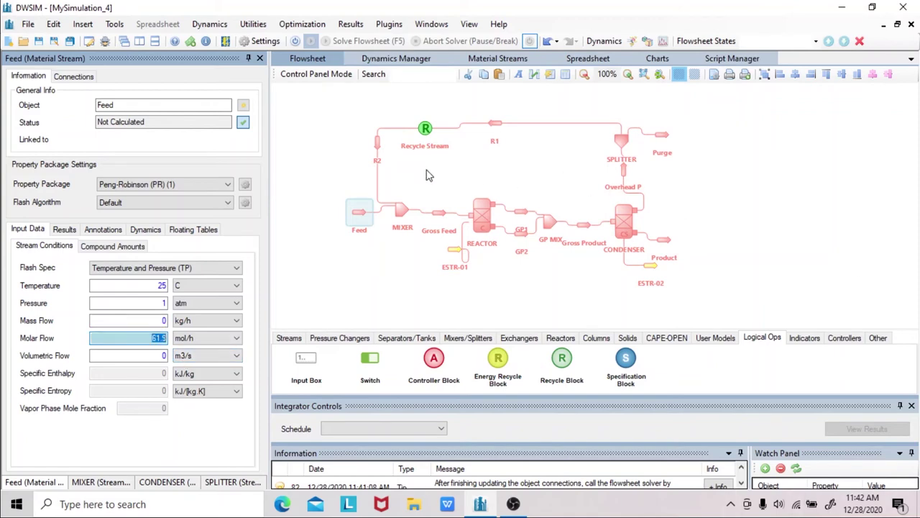
pyautogui.click(377, 146)
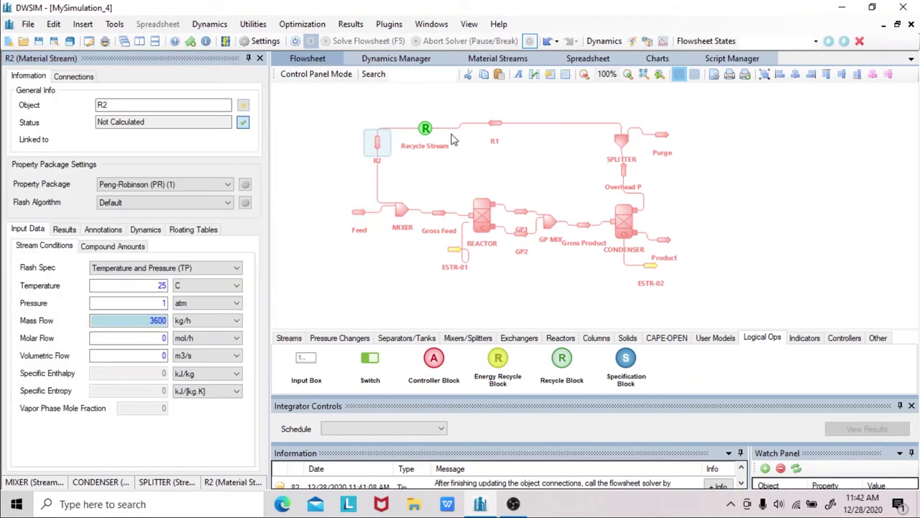
pyautogui.click(355, 210)
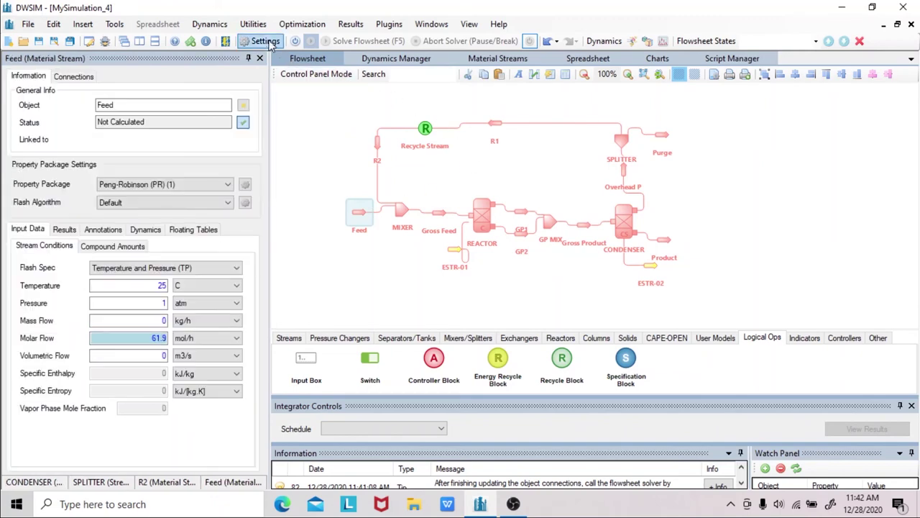
pyautogui.click(263, 42)
pyautogui.click(704, 115)
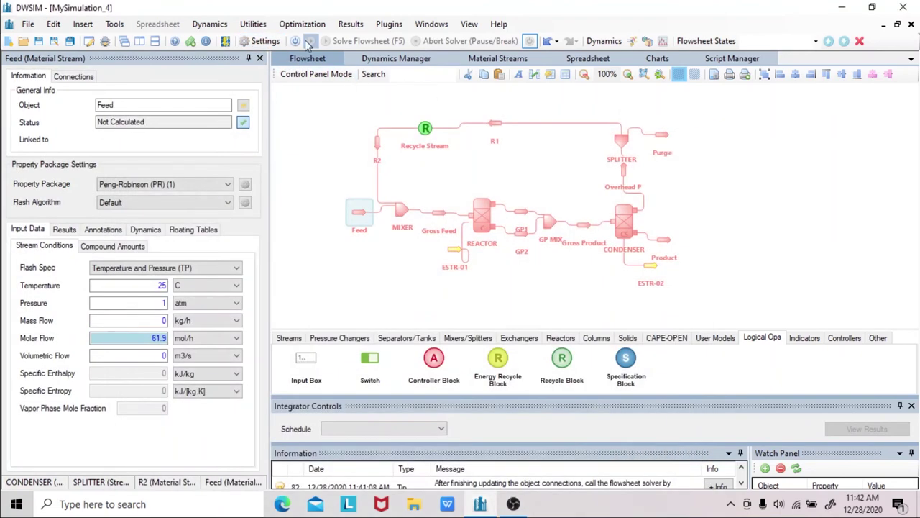
pyautogui.click(333, 44)
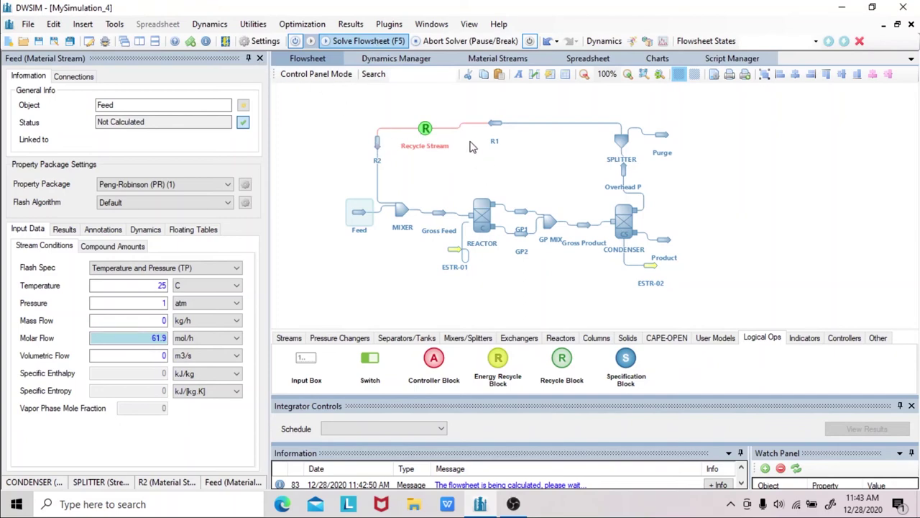
# Recalculate the Recycle Stream block and solve the flowsheet again with F5
pyautogui.rightClick(414, 133)
pyautogui.click(392, 141)
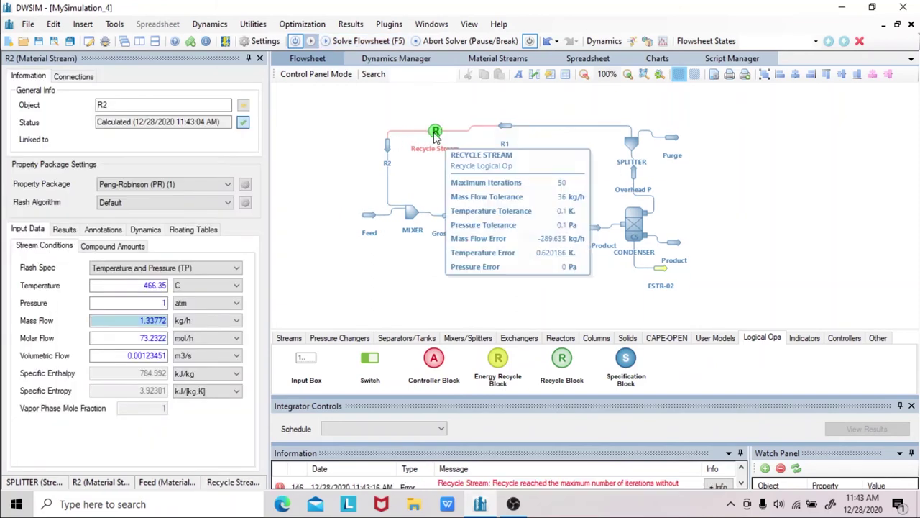
pyautogui.click(435, 132)
pyautogui.rightClick(437, 134)
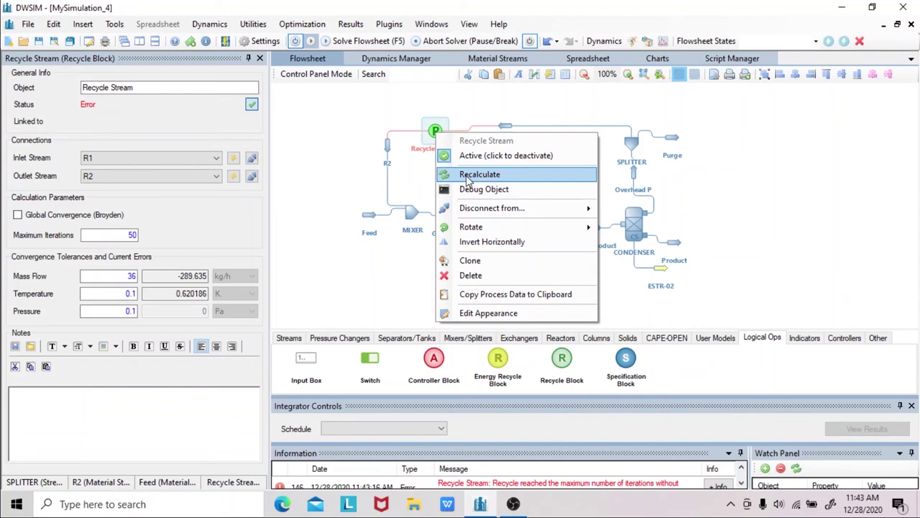
pyautogui.click(466, 175)
pyautogui.moveTo(388, 155)
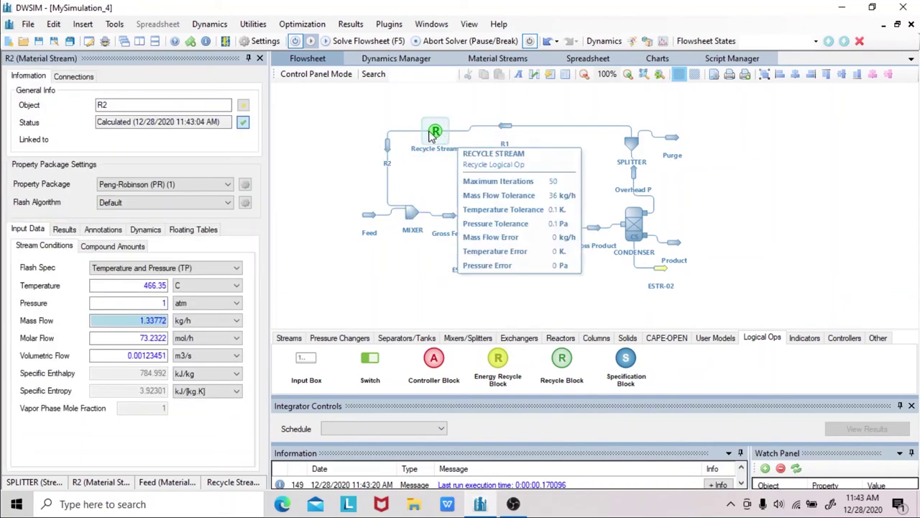
pyautogui.click(496, 212)
pyautogui.press('F5')
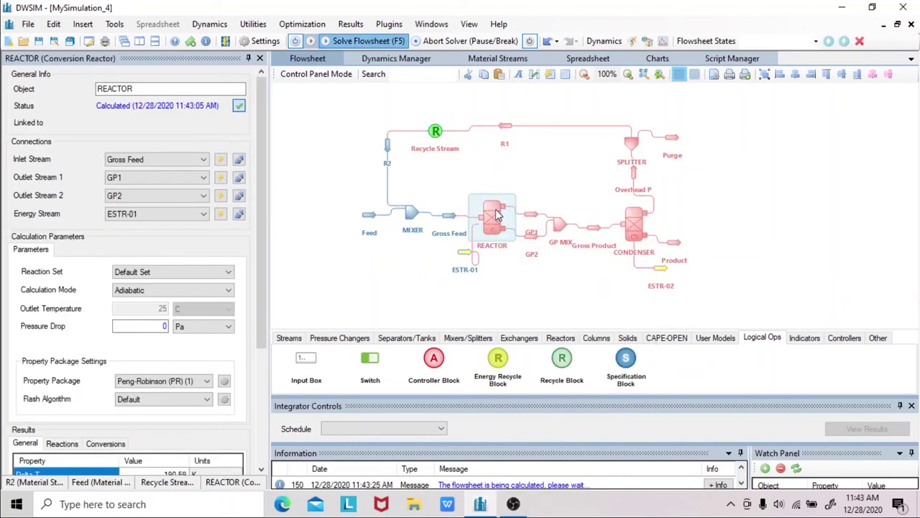
# Re-solve repeatedly until the recycle converges, R2 settling near 39.37 mol/h and 0.660 kg/h
pyautogui.click(390, 157)
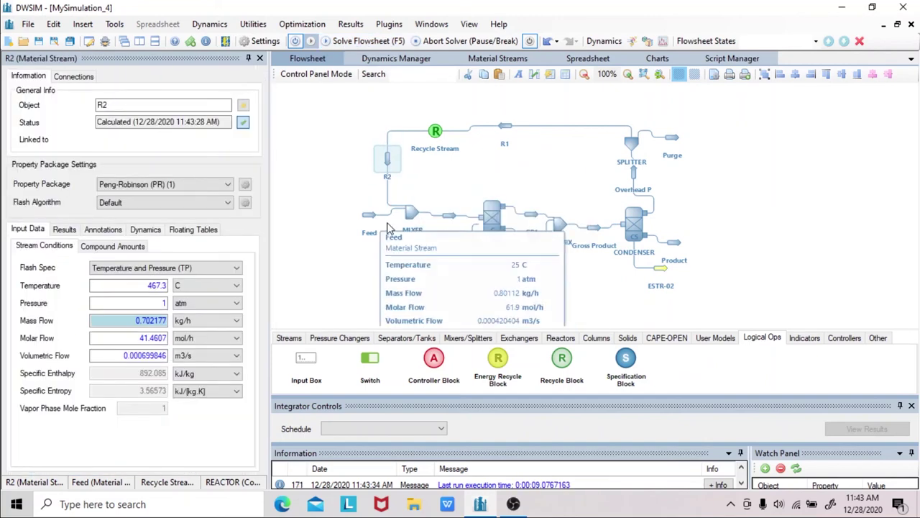
pyautogui.click(342, 41)
pyautogui.click(341, 41)
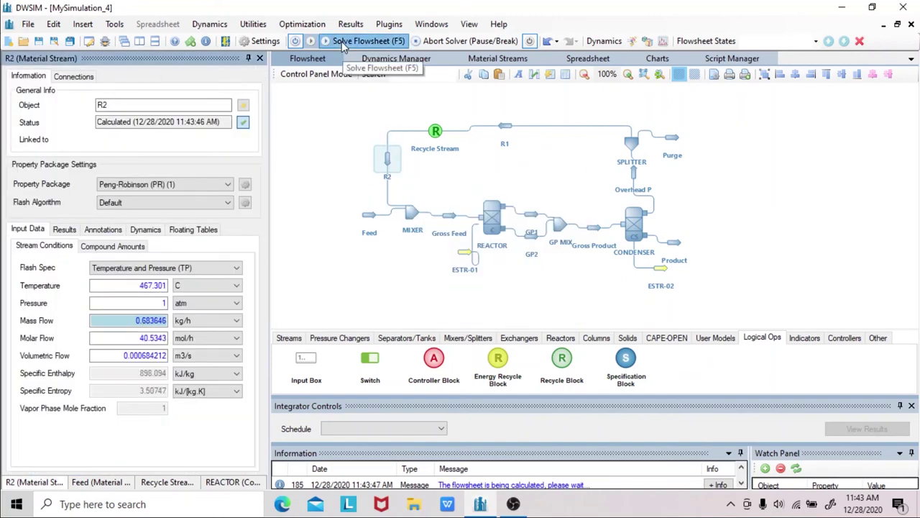
pyautogui.click(341, 41)
pyautogui.click(346, 39)
pyautogui.click(346, 39)
pyautogui.click(346, 38)
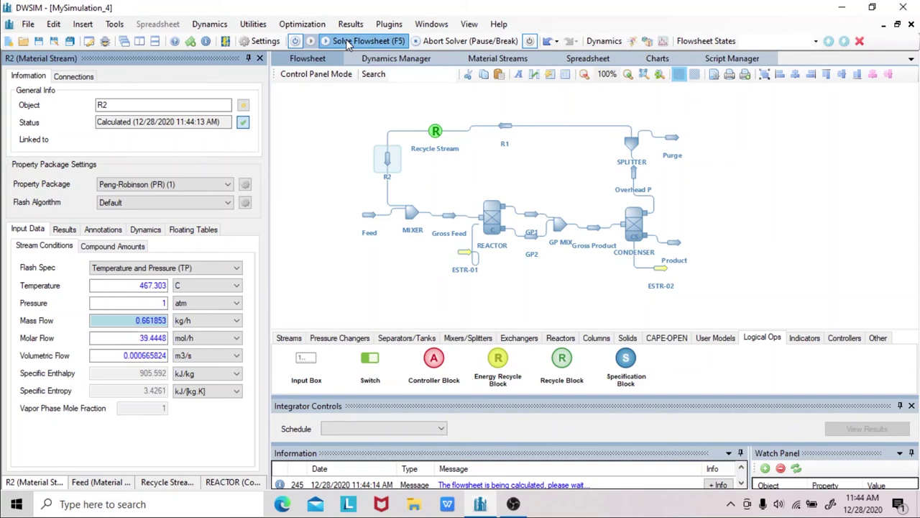
pyautogui.click(346, 39)
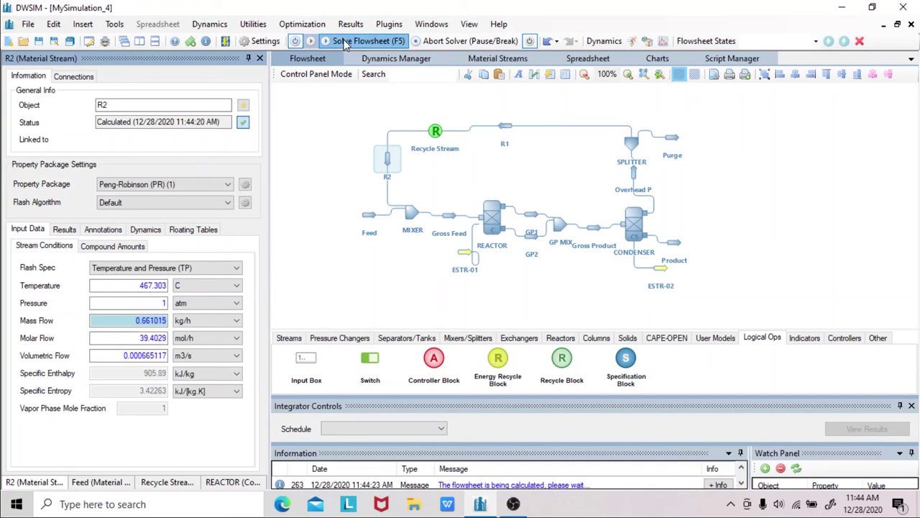
pyautogui.click(346, 41)
pyautogui.click(346, 41)
pyautogui.click(346, 41)
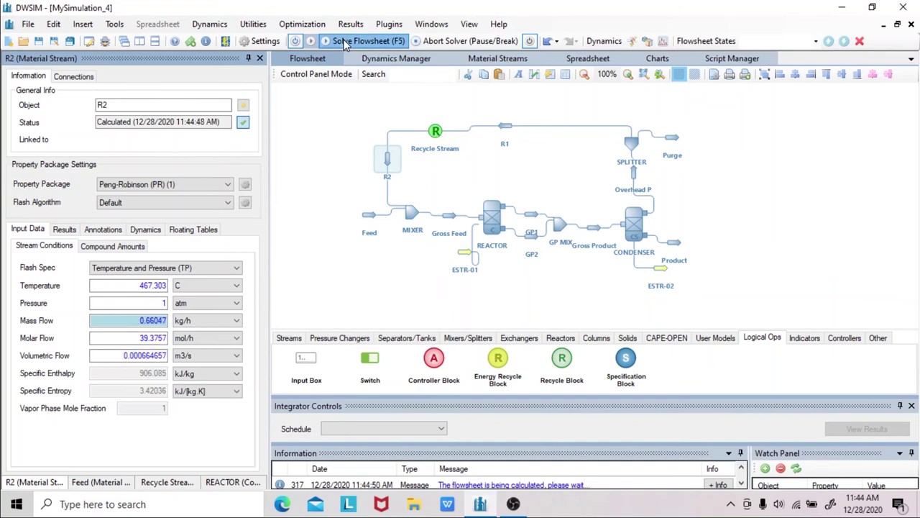
pyautogui.click(338, 45)
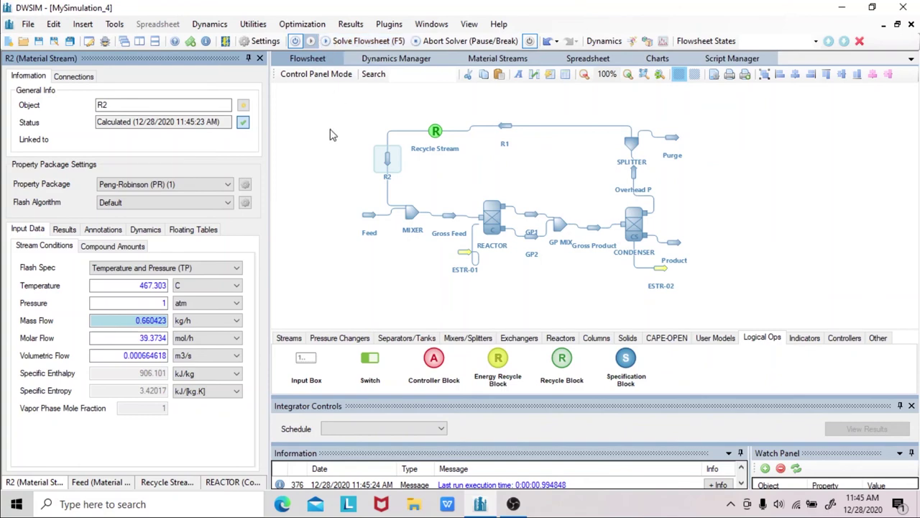
pyautogui.click(369, 215)
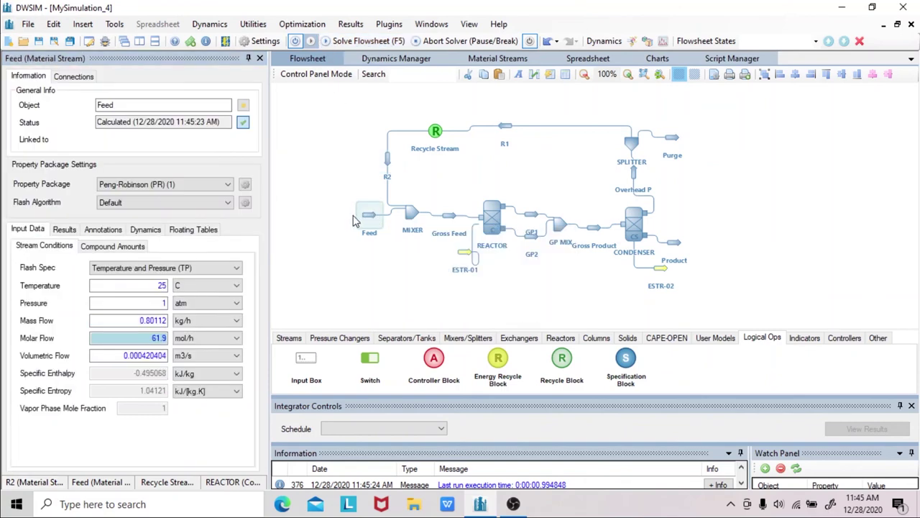
# Check the Feed's molar flow and its compound mole fractions
pyautogui.click(149, 338)
pyautogui.moveTo(150, 338); pyautogui.dragTo(172, 341)
pyautogui.click(152, 338)
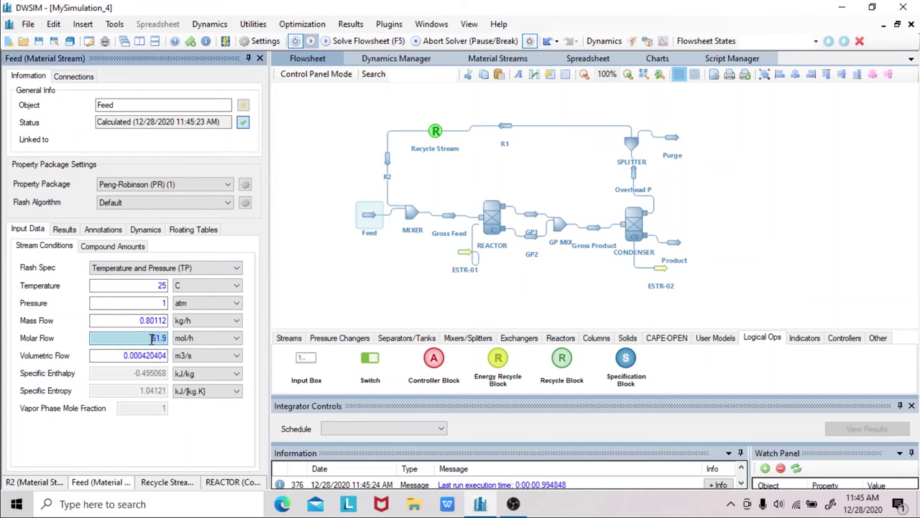
pyautogui.click(115, 246)
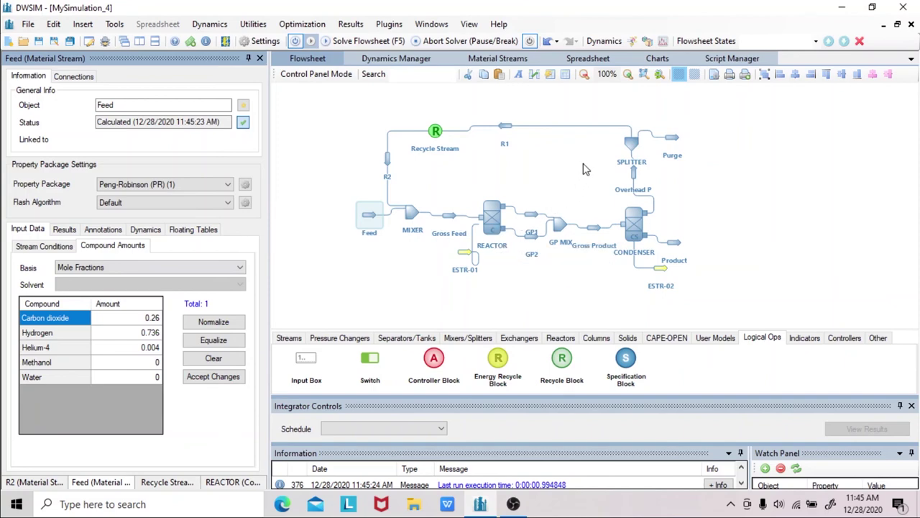
# Inspect Purge and R2 compositions: about 0.350 carbon dioxide, 0.611 hydrogen, 0.040 helium-4
pyautogui.moveTo(674, 140)
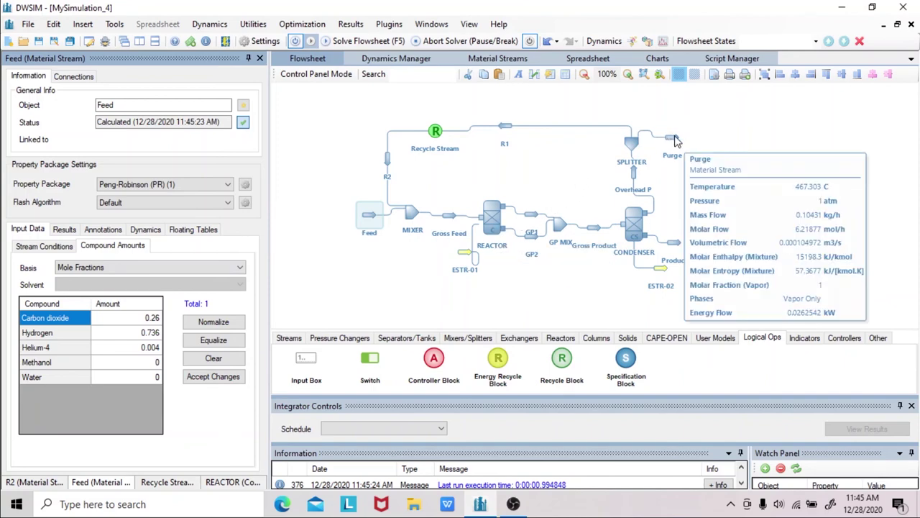
pyautogui.click(674, 139)
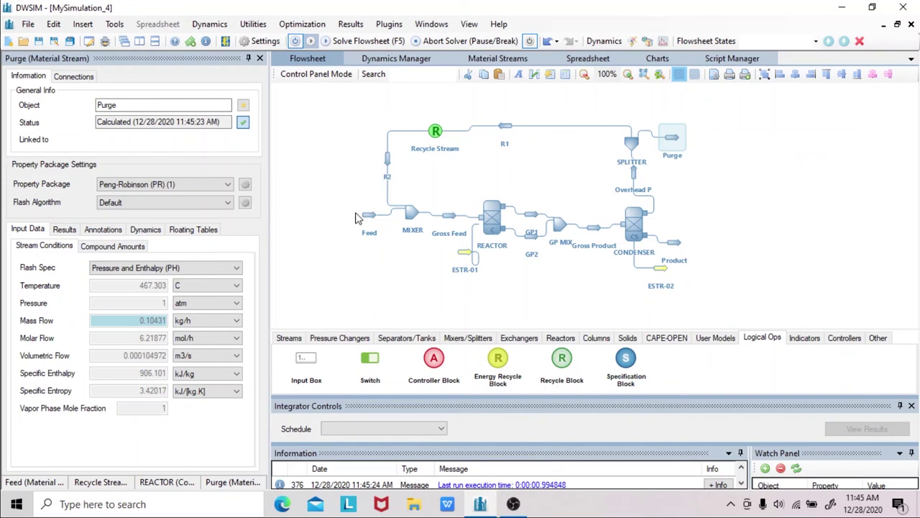
pyautogui.moveTo(138, 340)
pyautogui.click(133, 246)
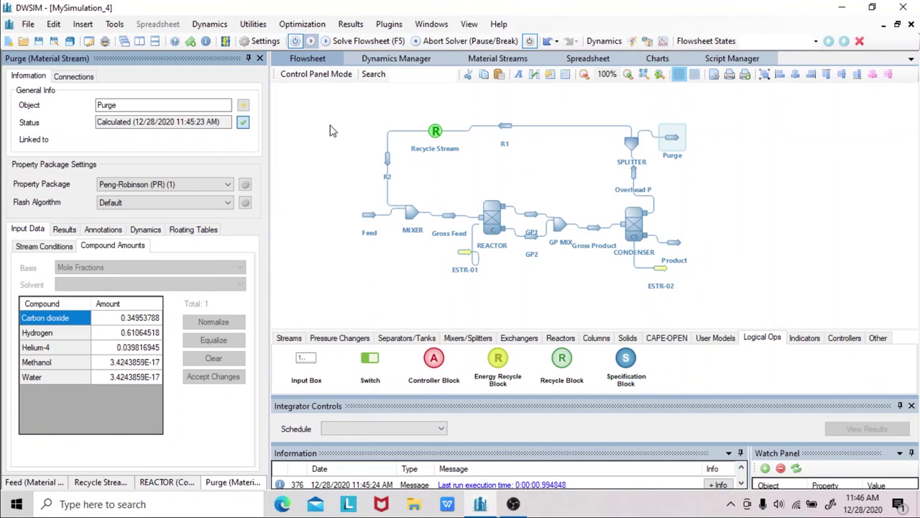
pyautogui.click(392, 165)
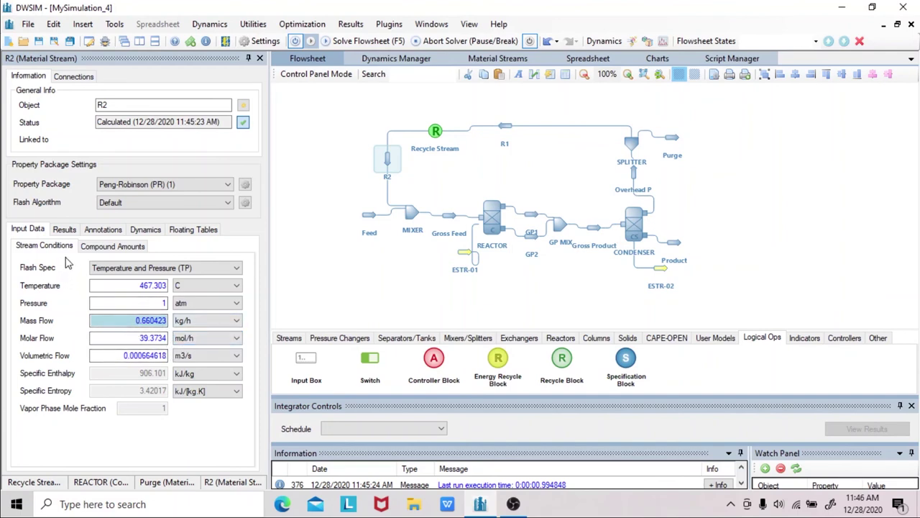
pyautogui.click(99, 250)
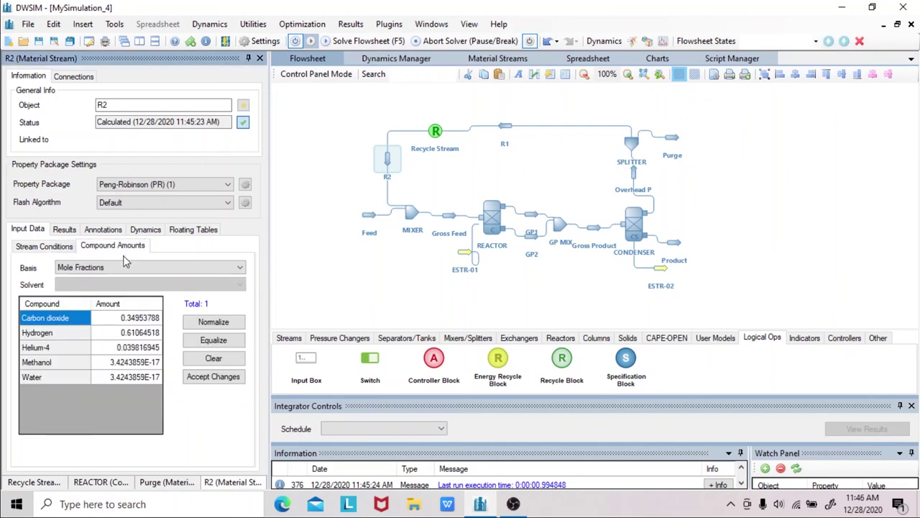